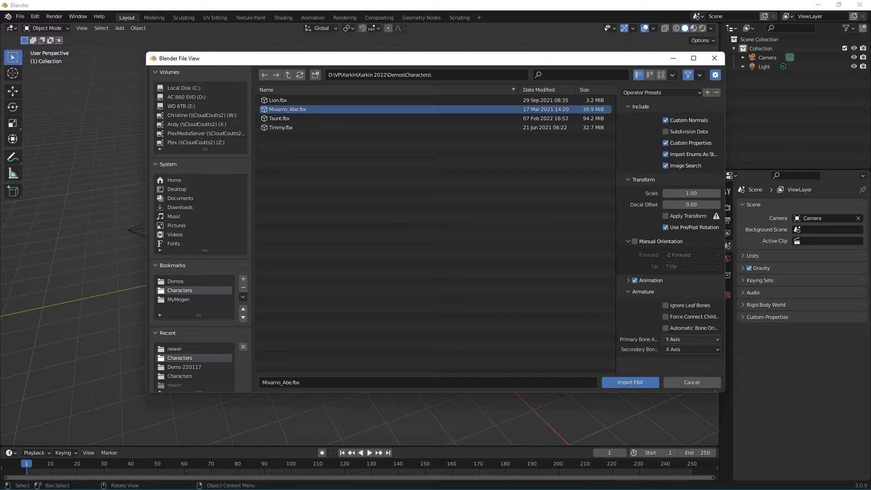
Import the Mixamo_Abe.fbx character with automatic bone orientation and expand its armature hierarchy in the outliner.
click(630, 382)
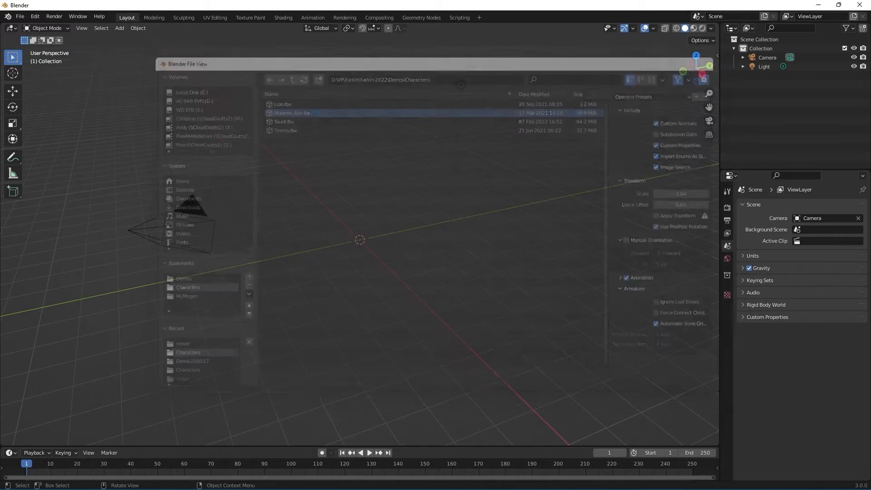
middle_drag(363, 272, 476, 263)
click(742, 57)
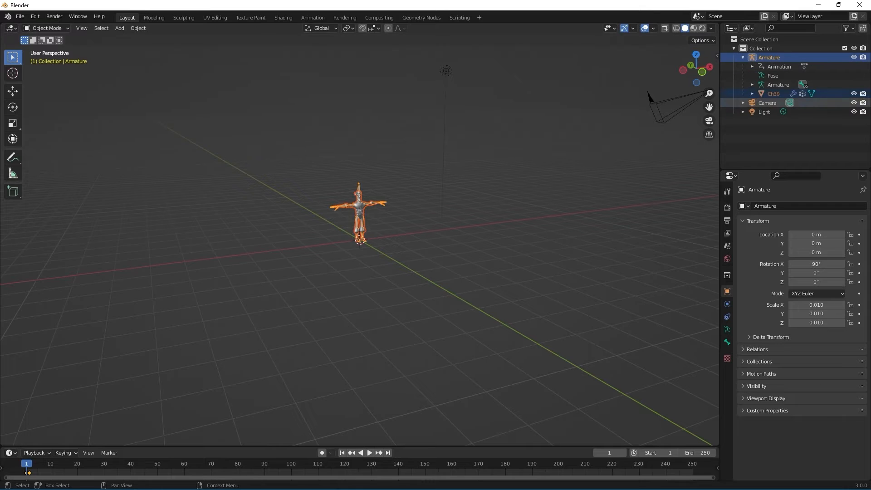
click(751, 85)
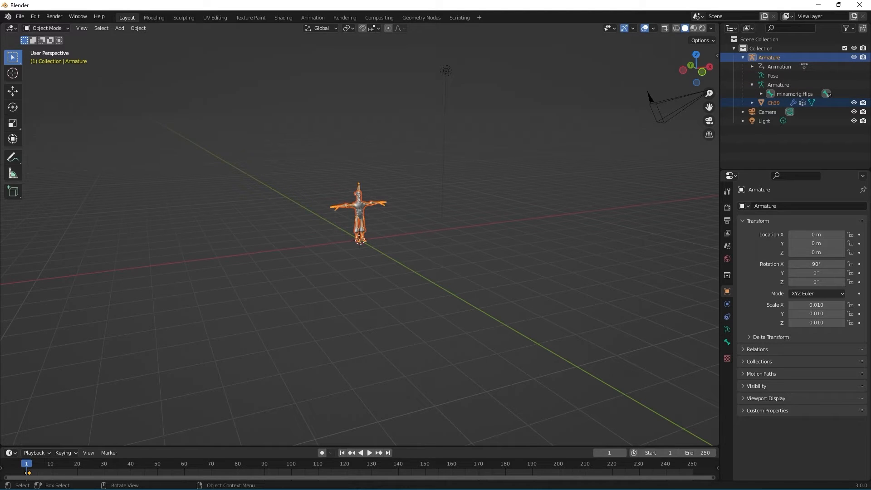
Launch the Xarkin Editor for the imported armature with the last frame set to 1.
click(138, 28)
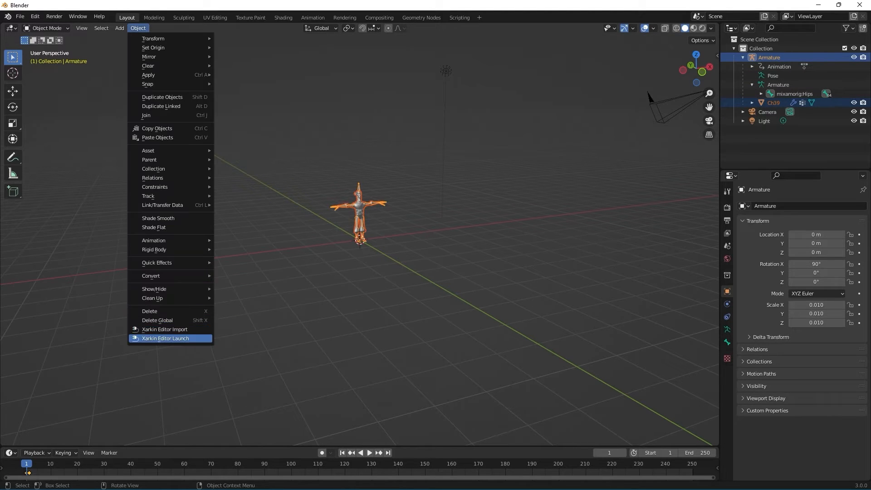
click(165, 338)
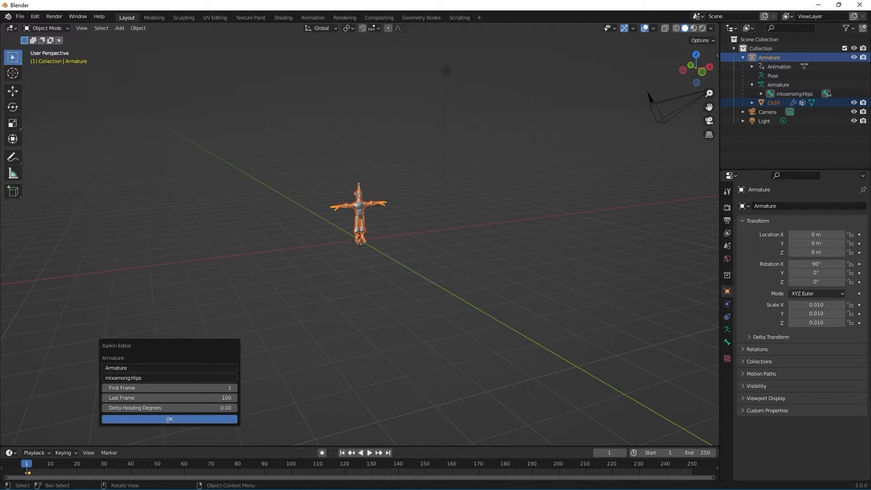
click(169, 398)
text(1)
key(Return)
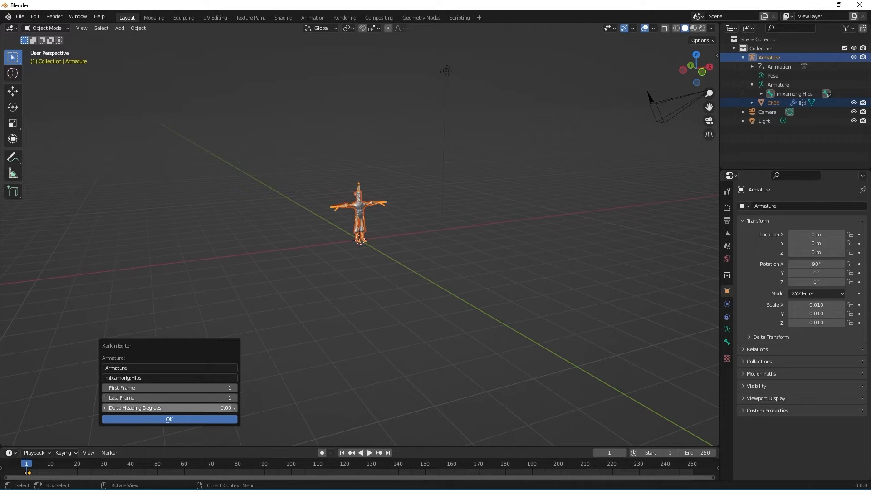
click(169, 418)
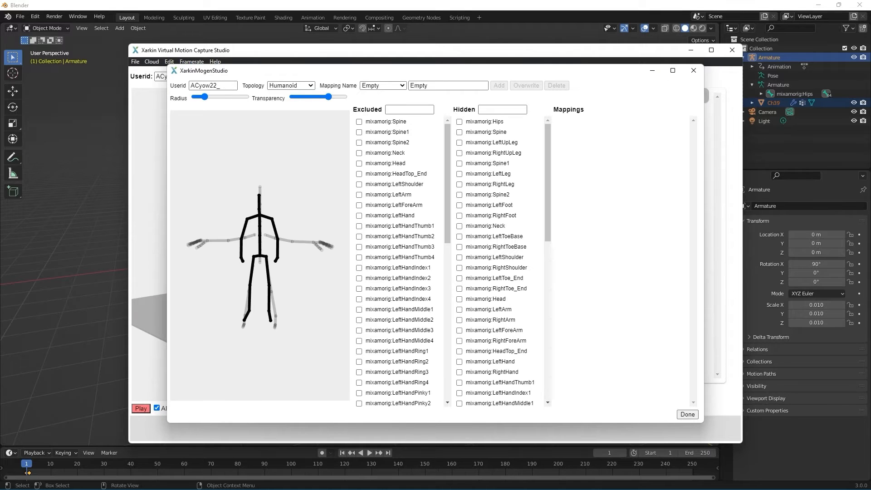
Maximise the skeleton mapping window, load the saved OldAbe mapping and finish the mapping.
click(673, 71)
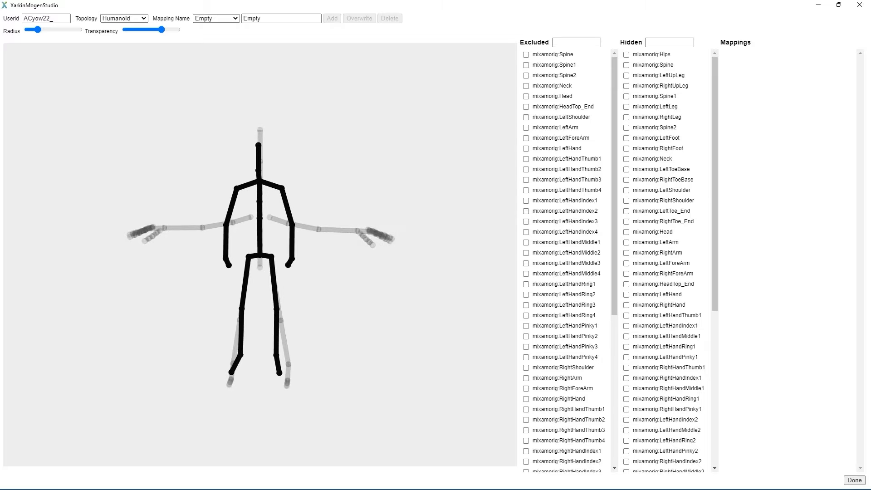
click(216, 19)
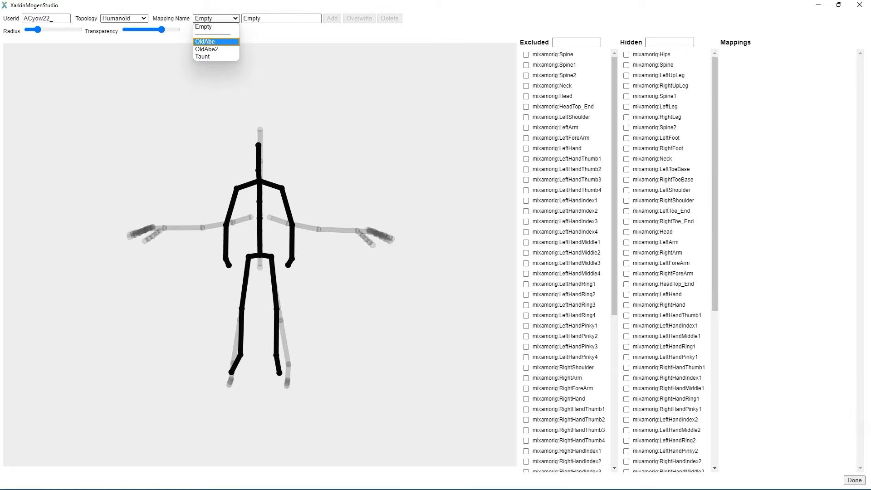
key(Return)
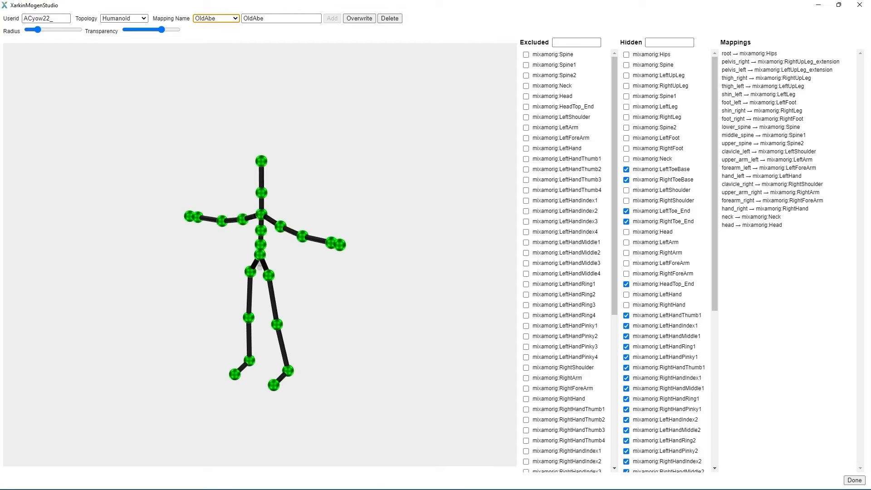
click(855, 480)
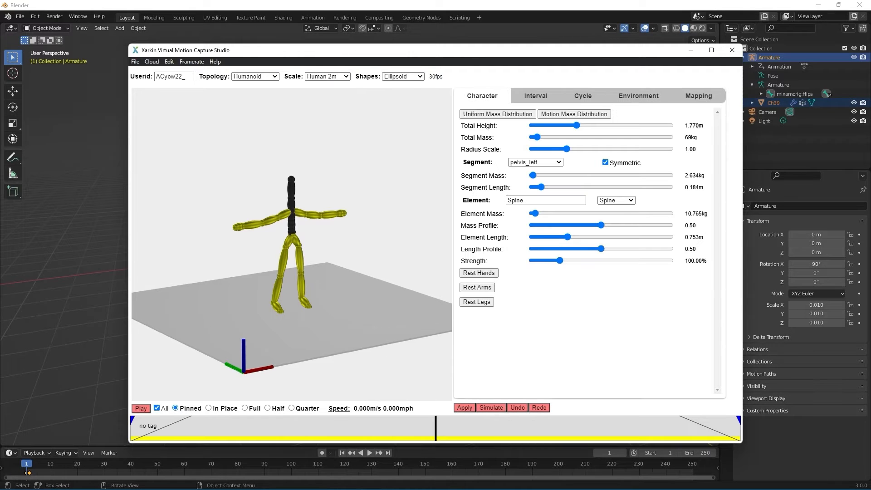
Maximise the studio window and replace the interval with three repetitions of the raw Run Cycle gait element from the cloud.
click(710, 50)
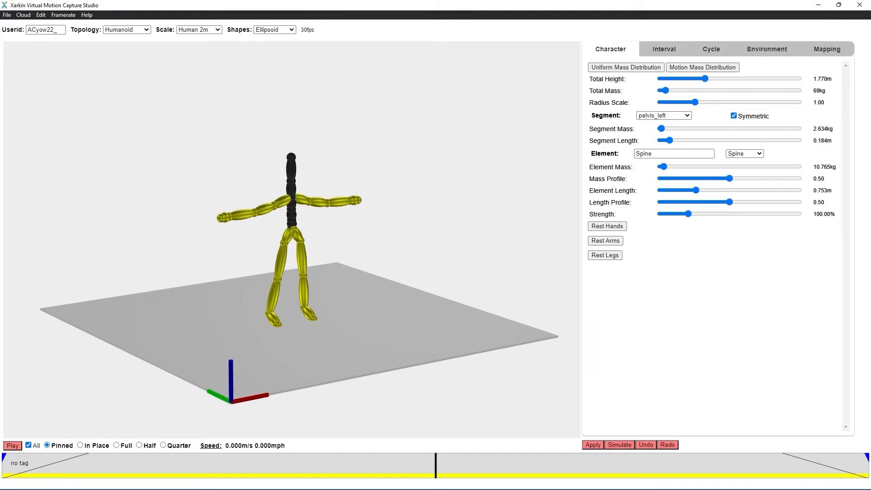
click(23, 15)
click(62, 27)
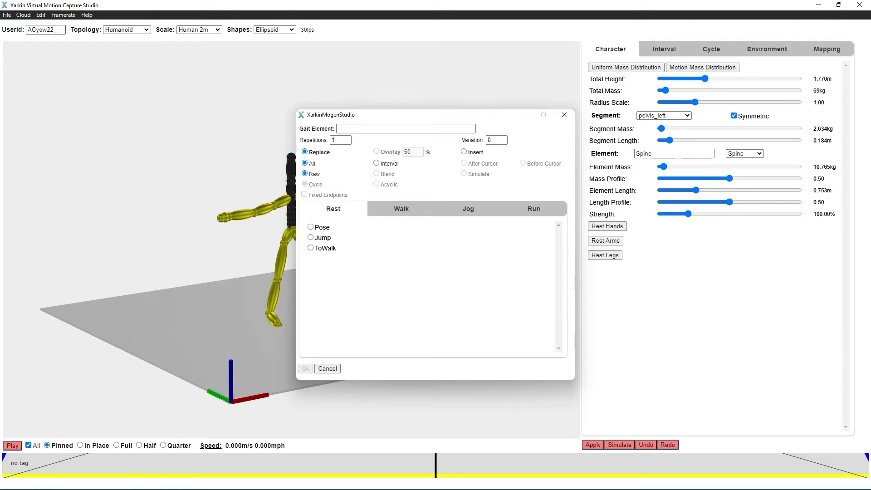
click(376, 163)
click(304, 173)
click(534, 208)
click(311, 226)
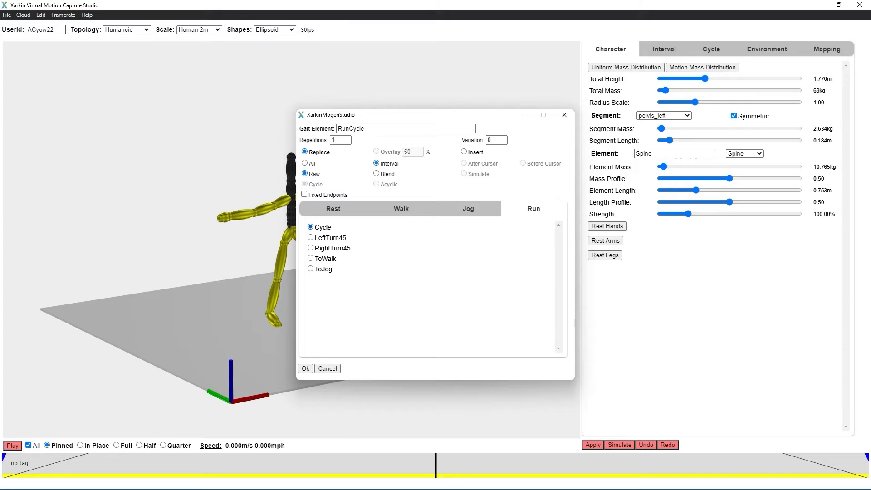
click(346, 138)
click(306, 368)
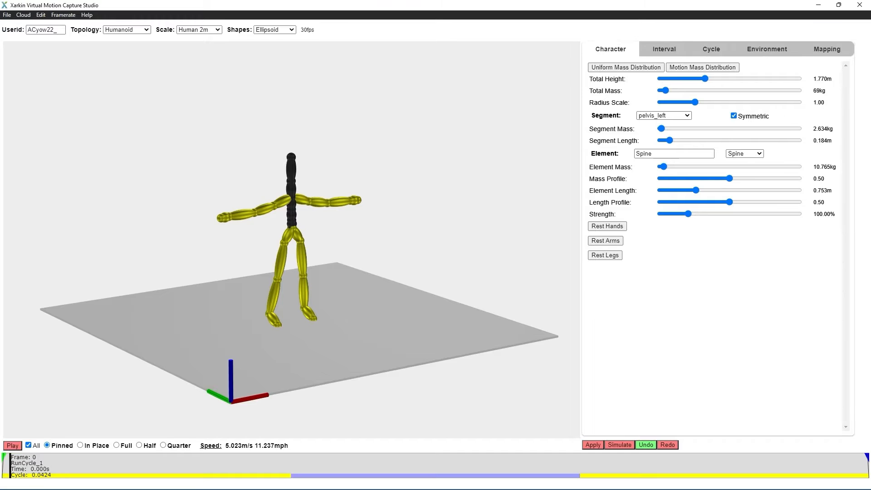
Play back the run motion and narrow the interval to RunCycle_3 with the time cursor on frame 45.
click(12, 445)
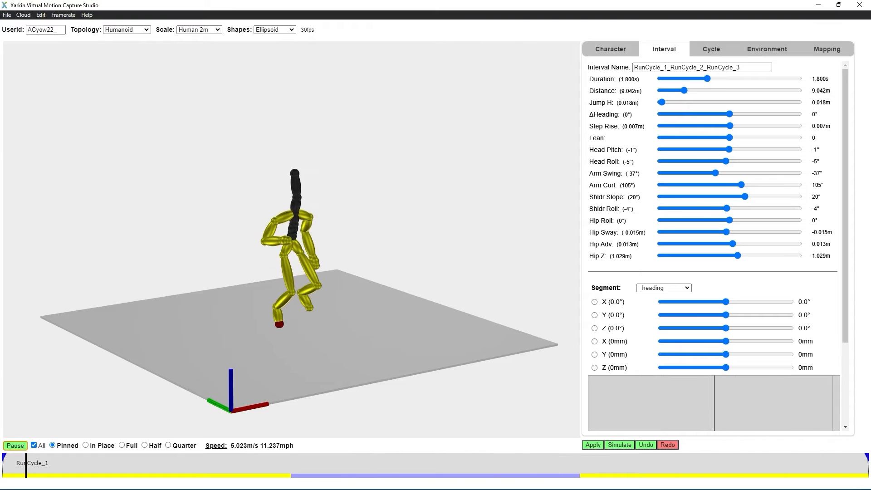
key(space)
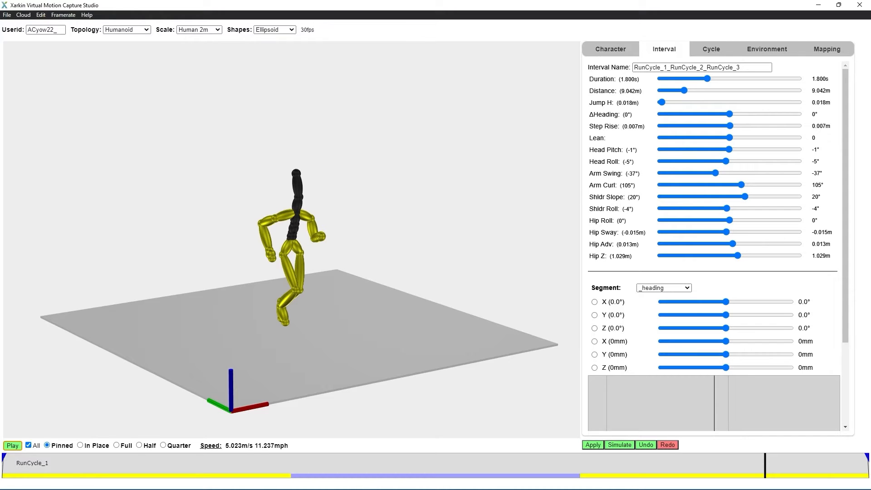
drag(4, 457, 580, 457)
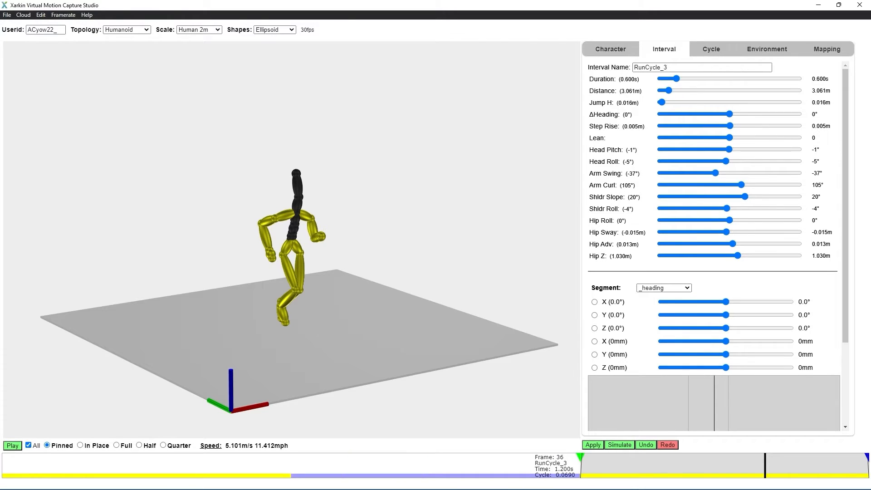
drag(764, 465, 733, 465)
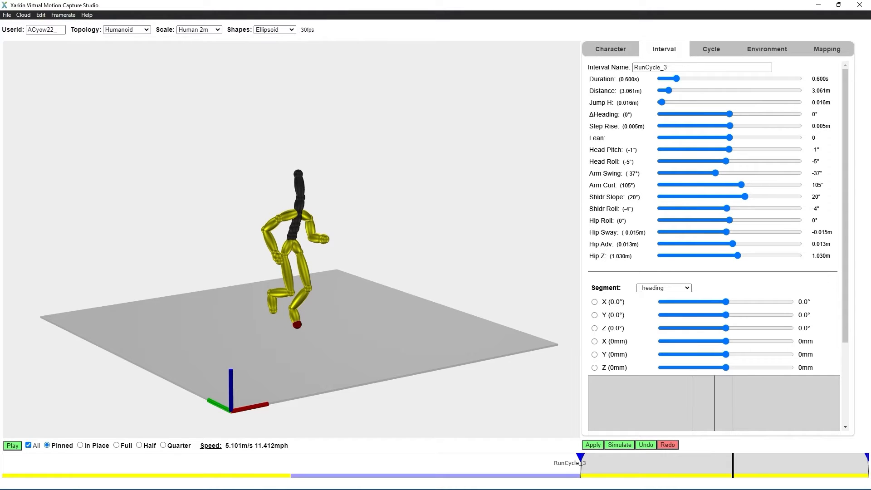
Smooth the motion blending at the start and end of the RunCycle_3 interval.
drag(580, 457, 580, 457)
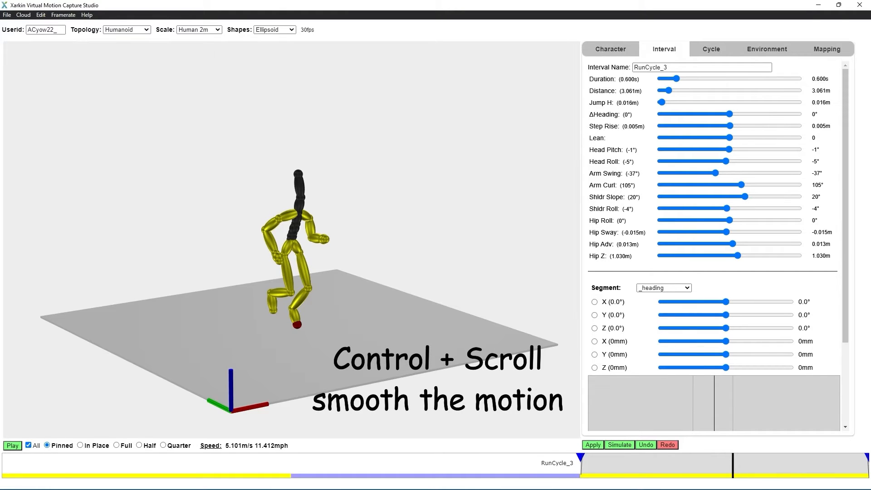
ctrl+scroll(580, 457, up, 5)
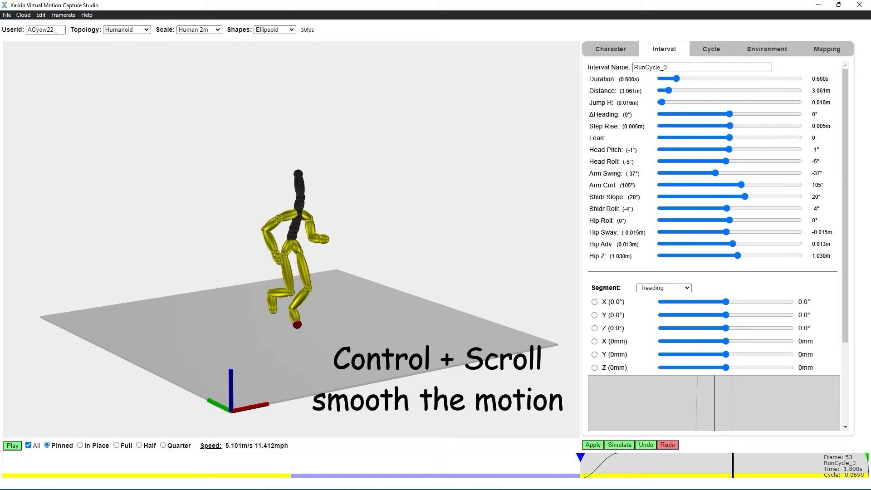
ctrl+scroll(867, 457, up, 10)
ctrl+scroll(580, 457, up, 5)
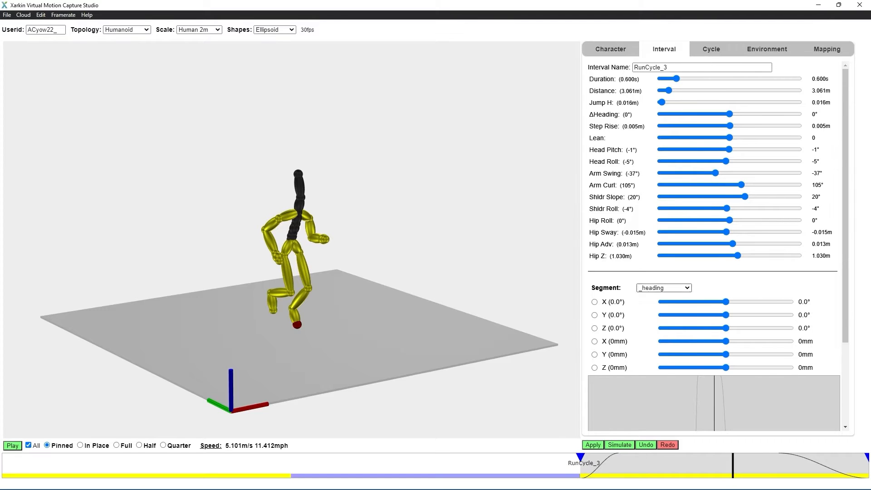
Raise the right upper arm by setting the X rotation of the upper_arm_right segment to -276.0°.
click(663, 288)
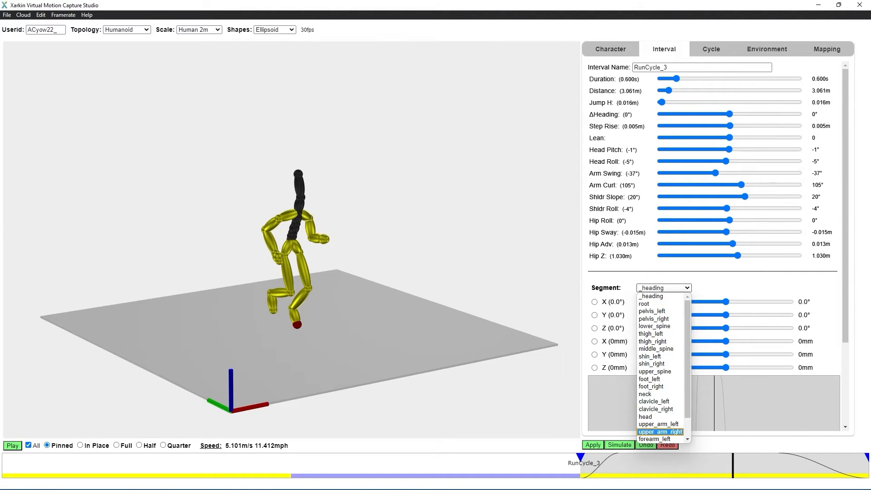
click(660, 431)
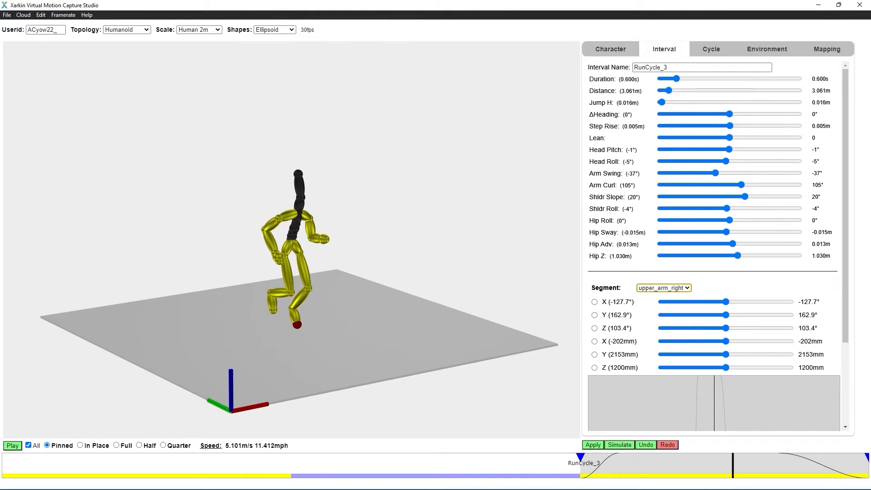
click(594, 302)
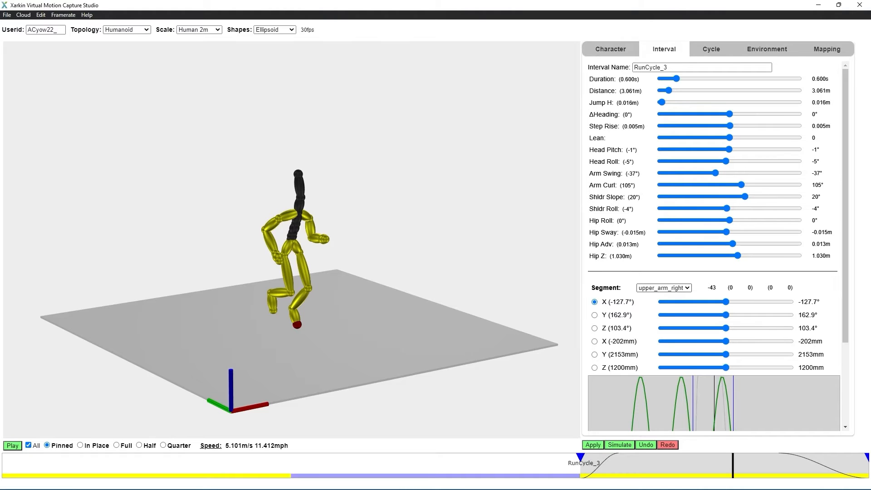
drag(725, 302, 686, 302)
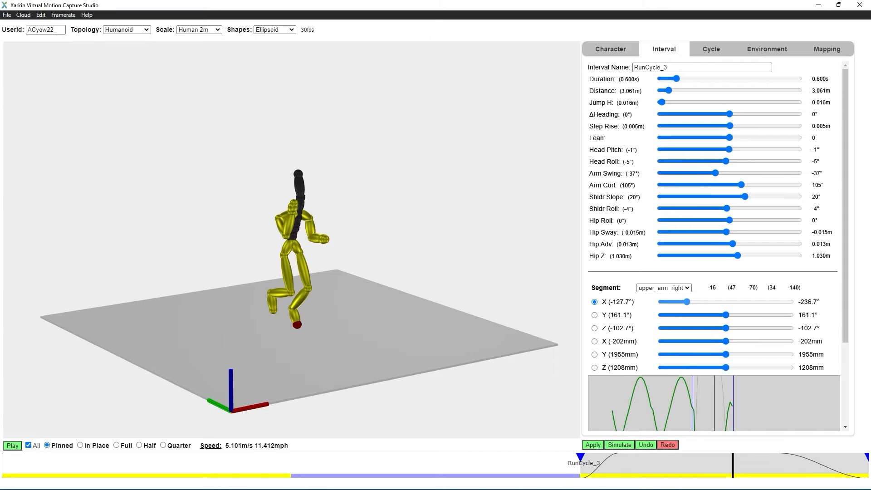
drag(845, 285, 845, 366)
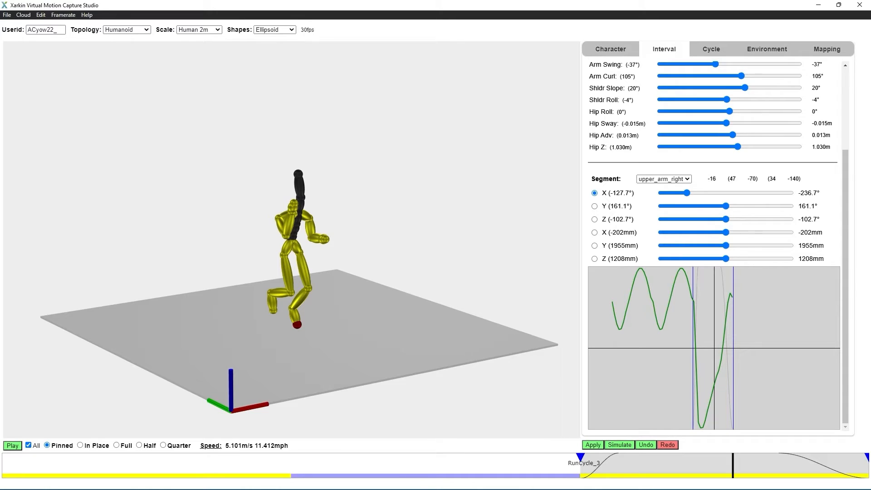
drag(687, 193, 673, 193)
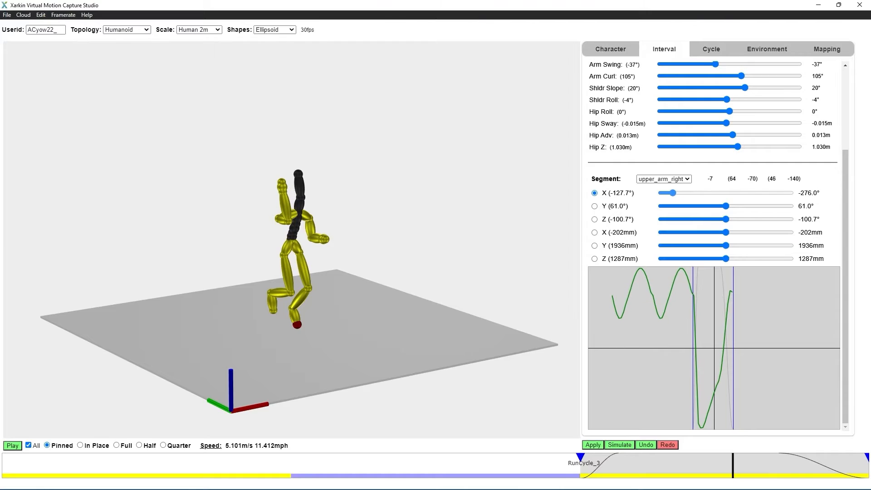
Bend the right forearm by setting the X rotation of the forearm_right segment to 77.0°.
click(663, 178)
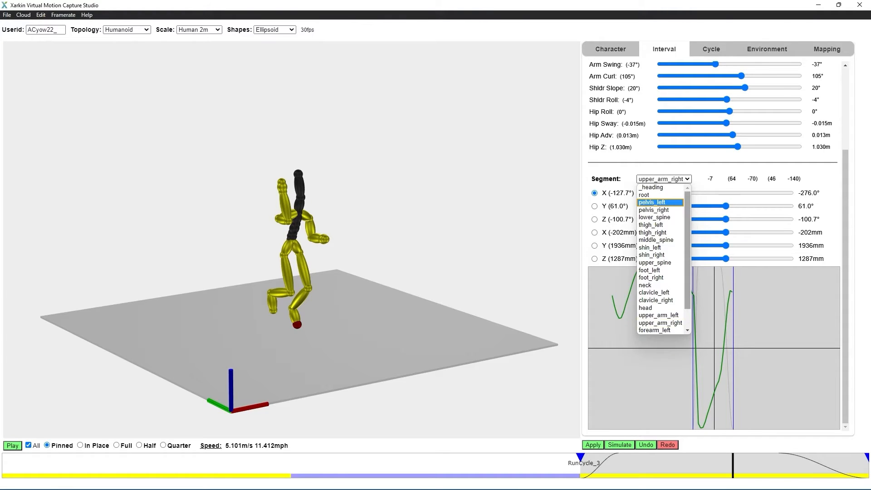
click(655, 315)
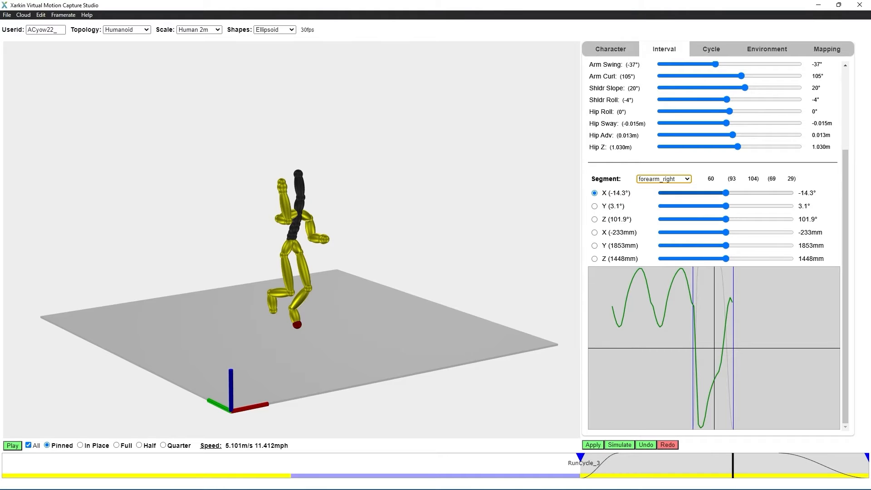
drag(725, 193, 758, 193)
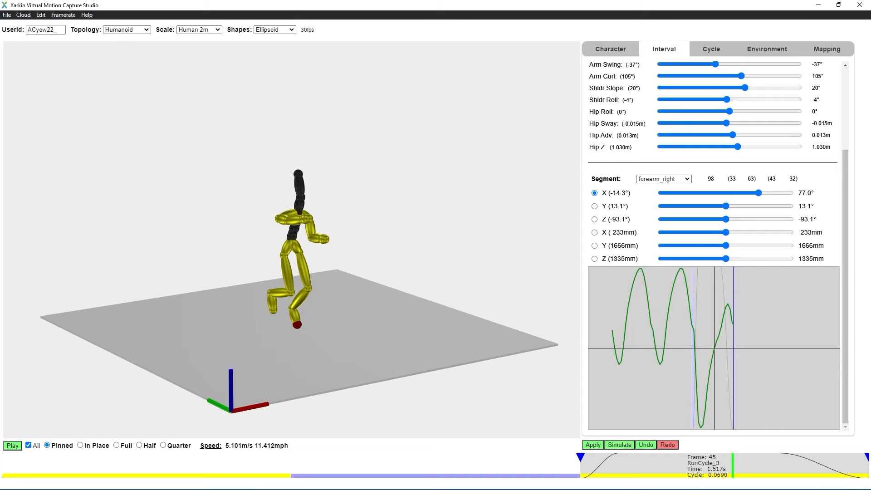
Move the time cursor back into RunCycle_2 and play back the edited run motion.
drag(733, 465, 557, 465)
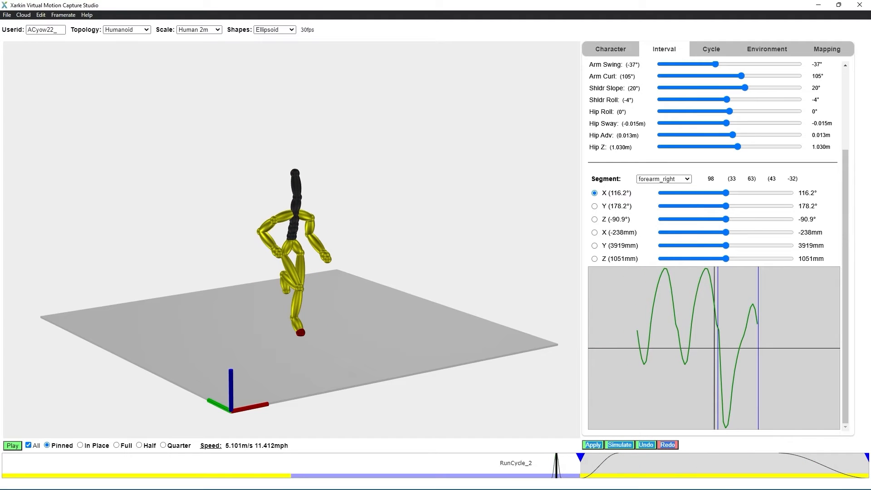
key(space)
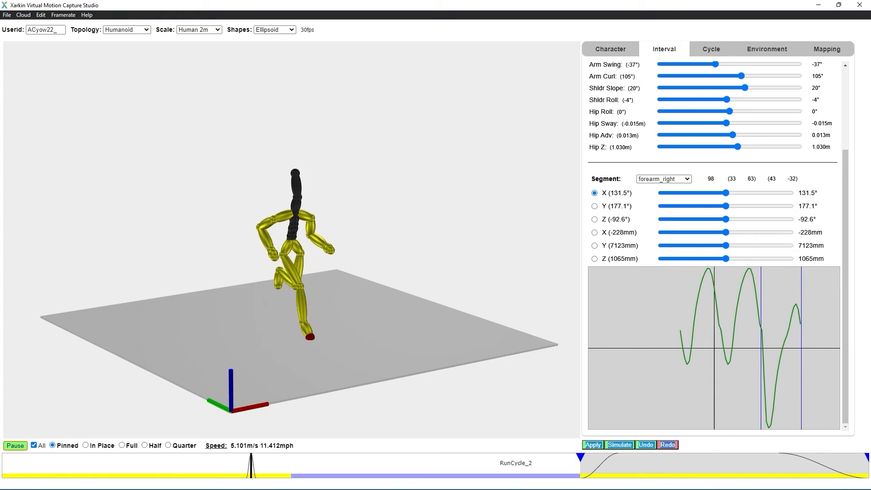
key(space)
Refresh and show the OldAbe mapping over the running character.
click(827, 49)
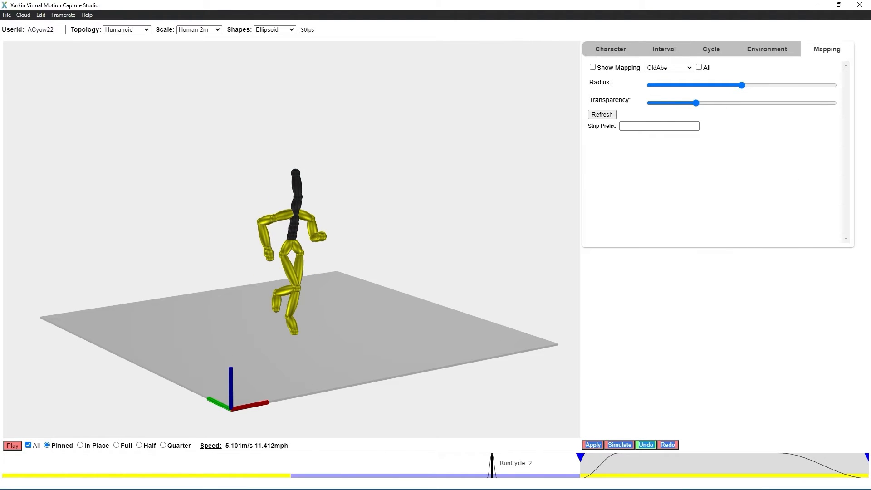
click(602, 115)
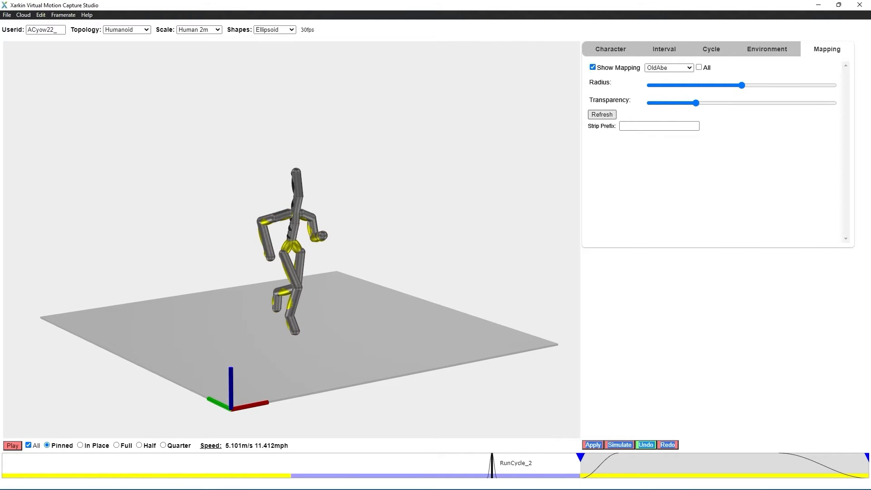
Play back the run motion and check the mapping overlay with all bones shown, then with the extra bones hidden again.
click(12, 445)
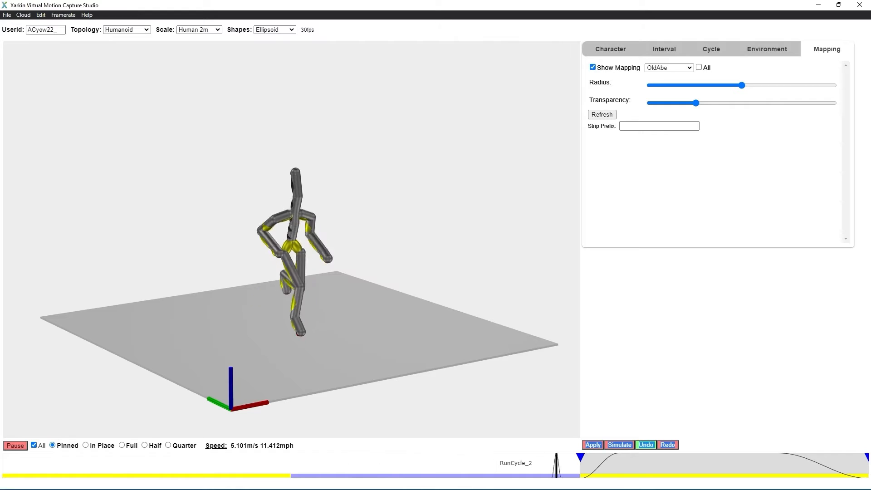
click(699, 67)
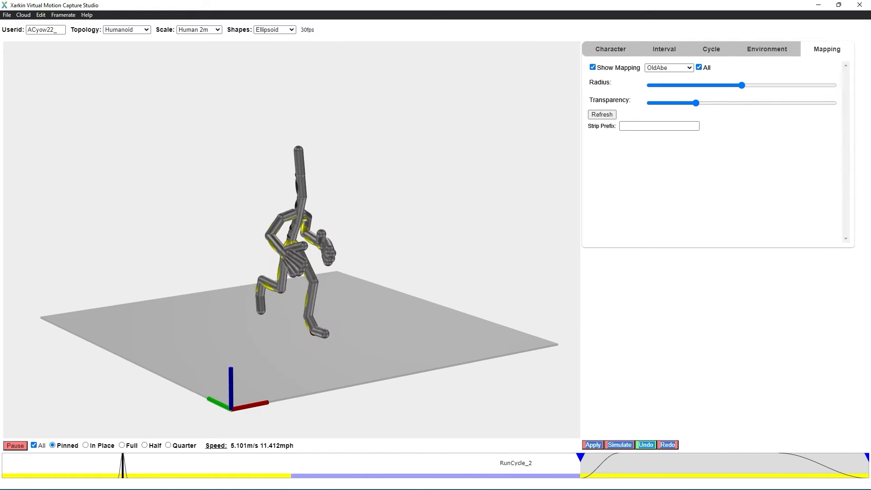
click(698, 67)
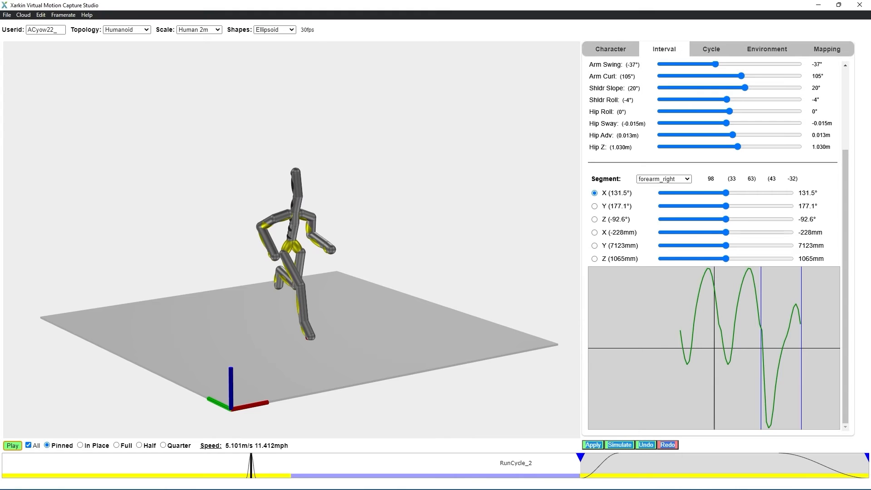
Save the edited run motion as basicRun.xmogen in the newer folder, replacing the existing file.
click(7, 15)
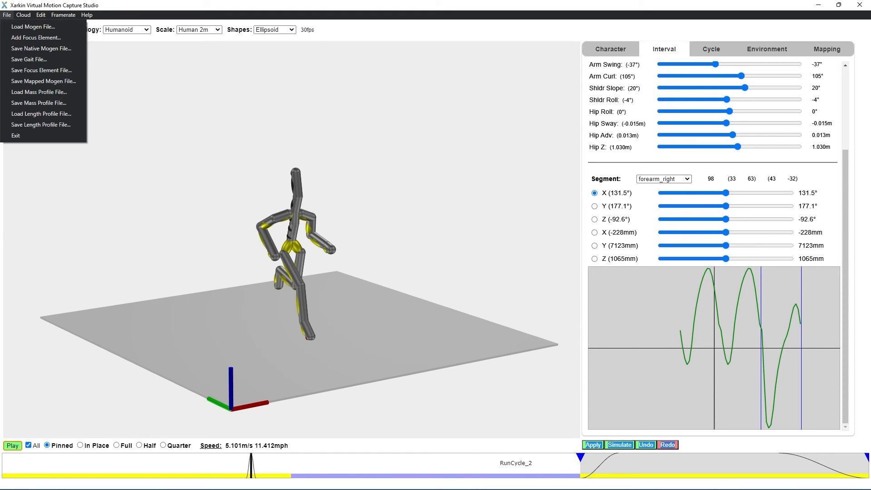
key(Return)
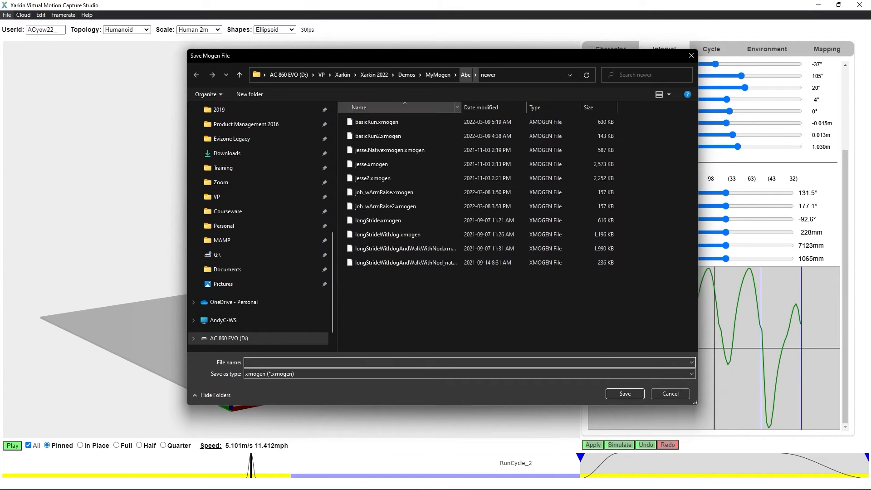
click(376, 122)
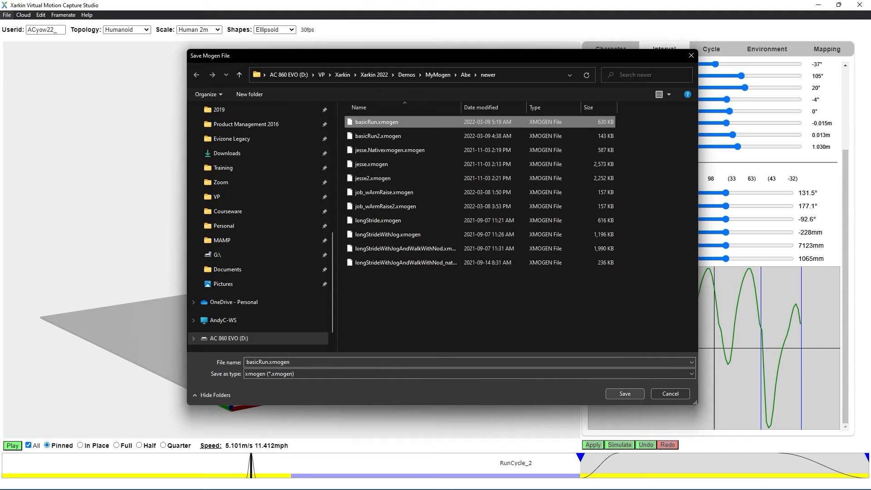
key(Return)
key(Left)
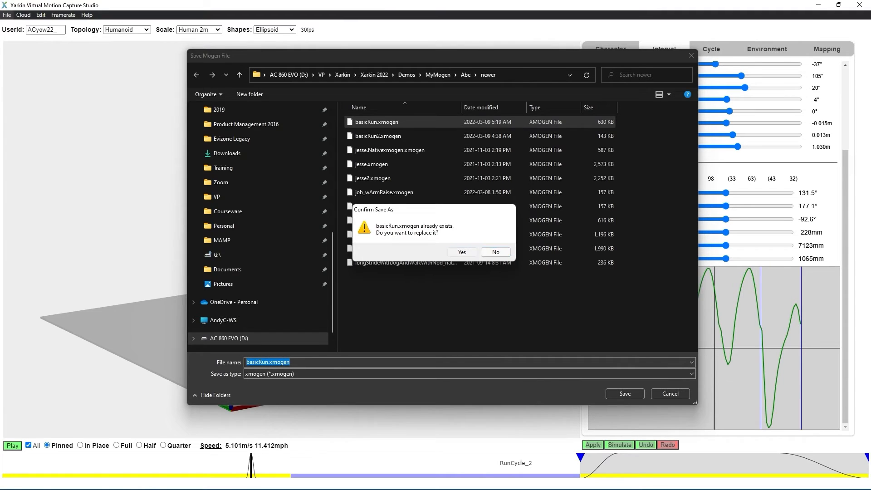
key(Return)
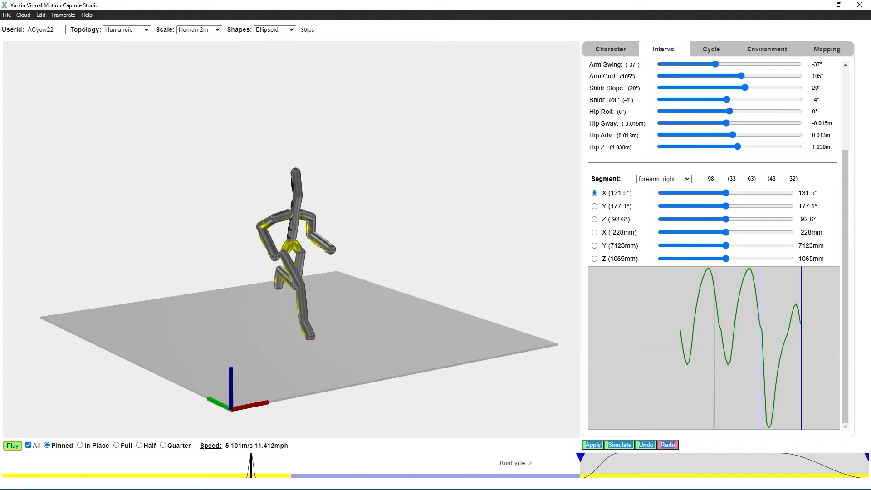
Choose upper_arm_right, forearm_right and hand_right as the bones for a focus element file made from the RunCycle_3 interval.
mouse_move(580, 457)
mouse_down()
mouse_move(564, 457)
mouse_move(579, 457)
mouse_up()
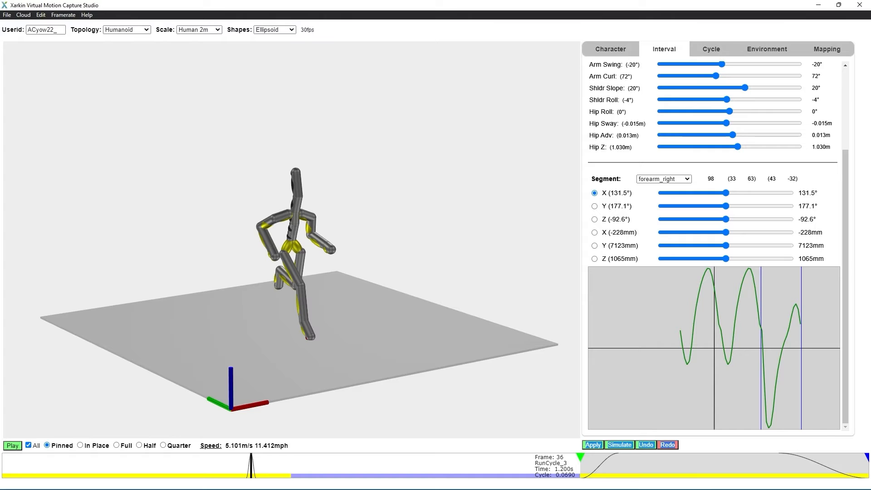
drag(866, 457, 866, 457)
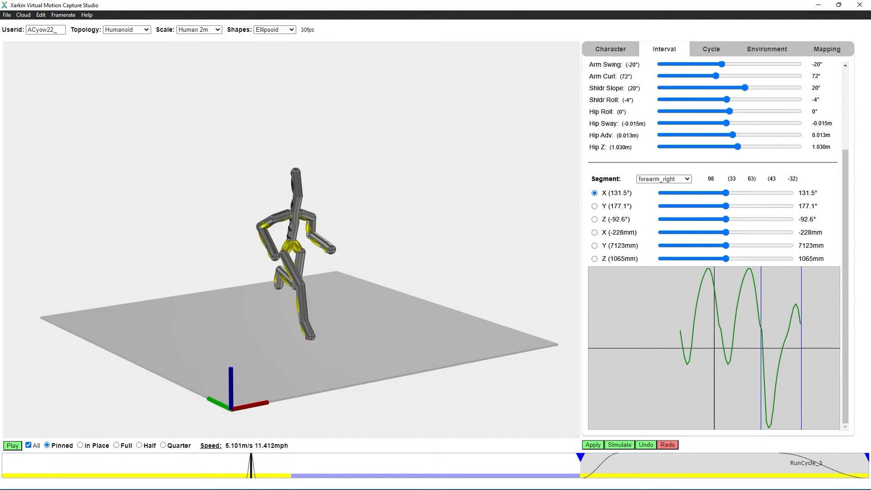
click(7, 15)
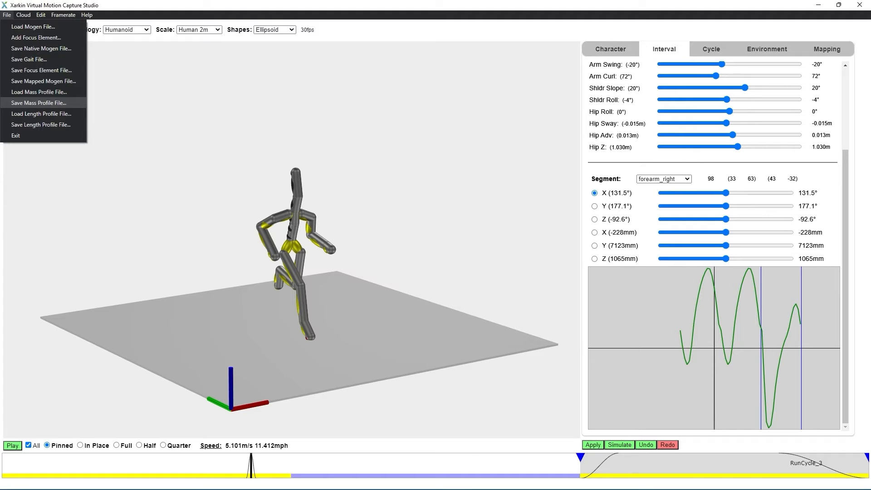
click(41, 70)
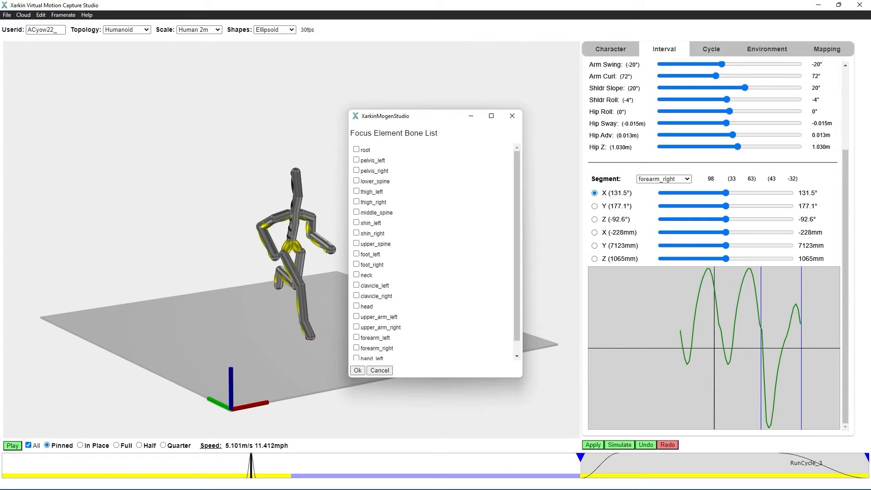
click(356, 326)
click(356, 347)
scroll(356, 348, down, 1)
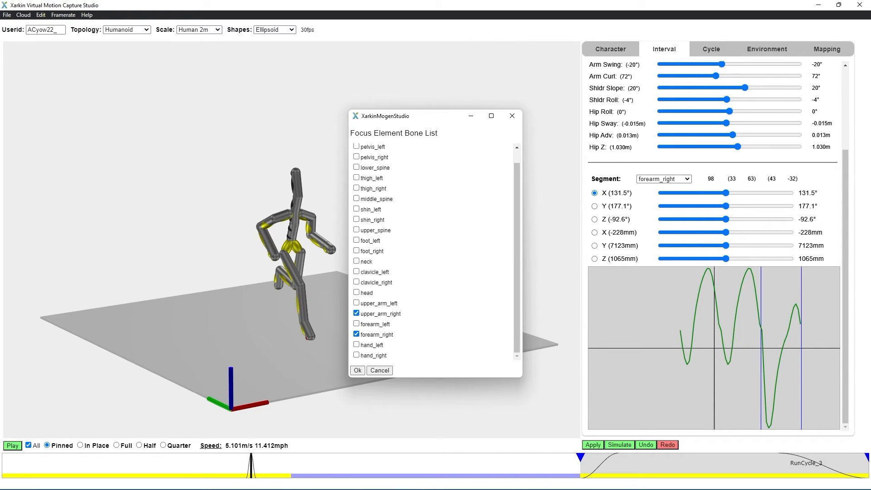
click(356, 355)
click(357, 370)
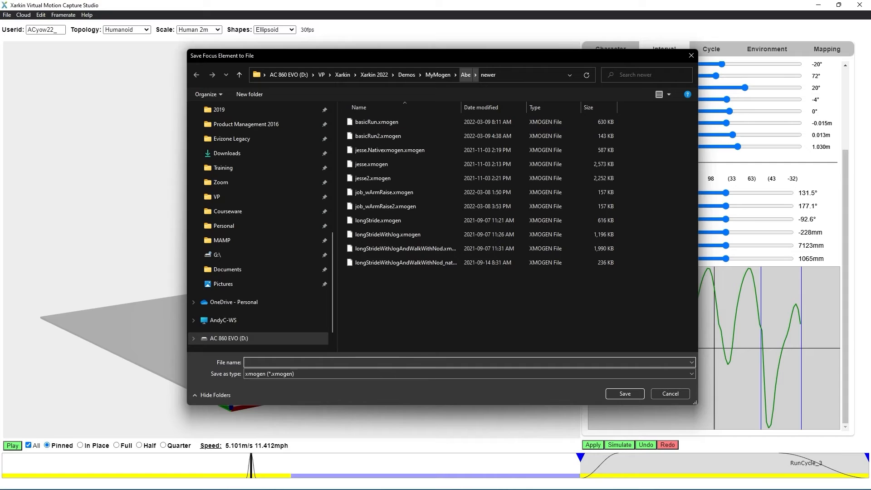
Save the focus element as arm_raise.xmogen in the MyMogen Focus Elements folder, replacing the existing file.
click(465, 74)
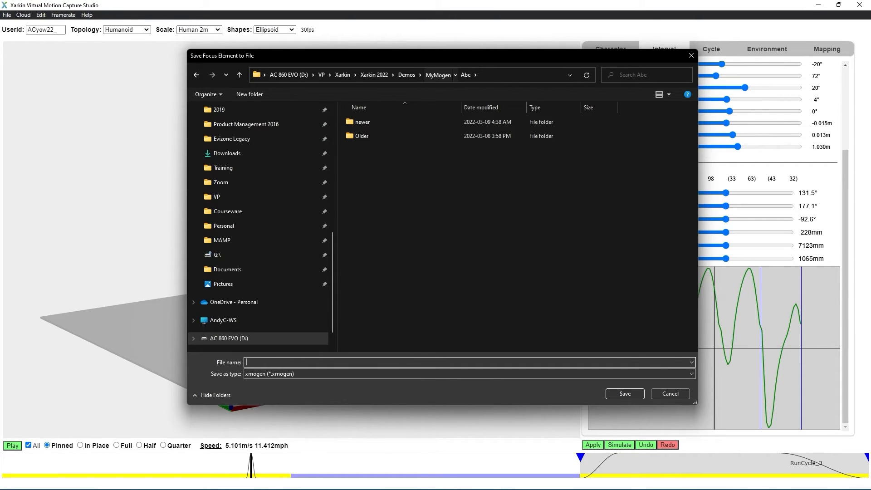
click(438, 74)
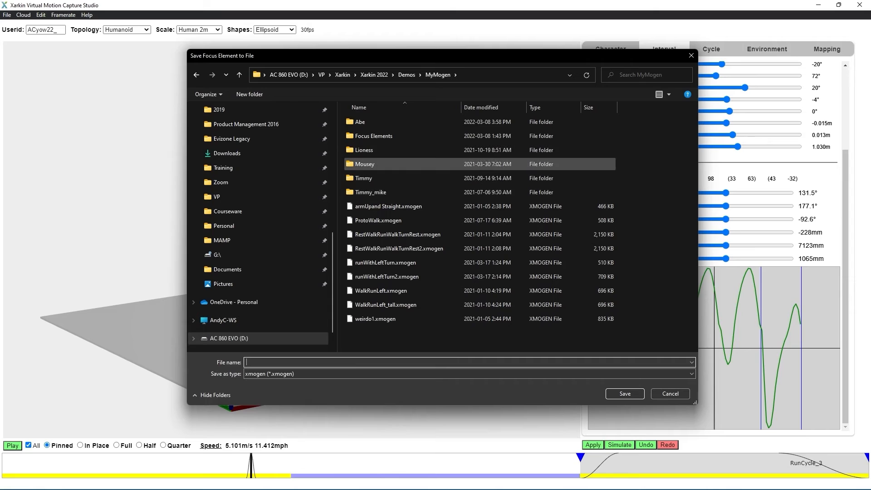
click(374, 136)
double_click(374, 136)
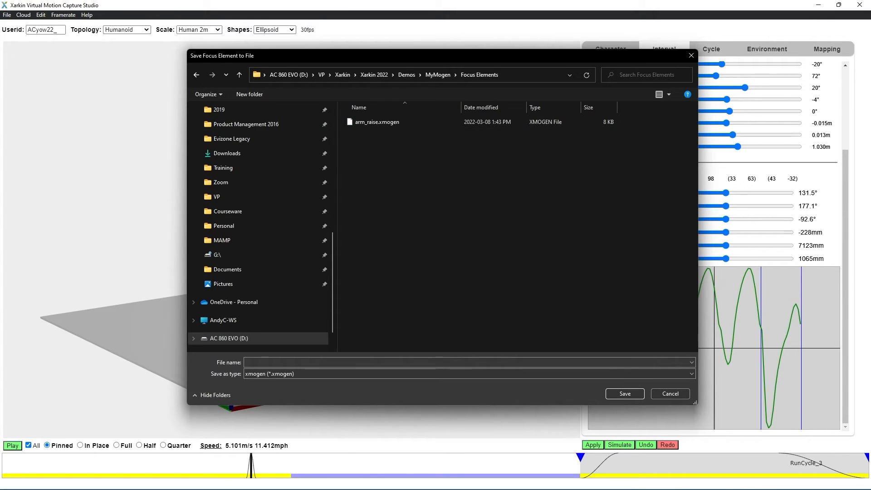
click(377, 122)
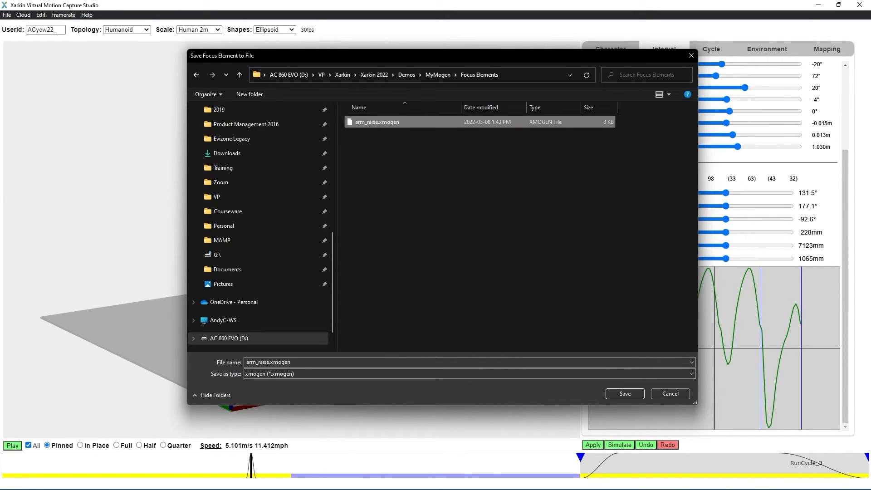
click(624, 393)
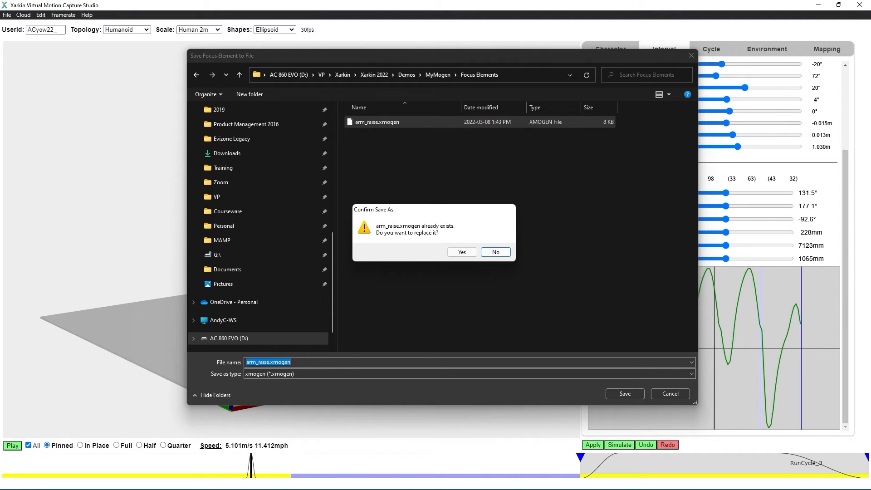
click(461, 252)
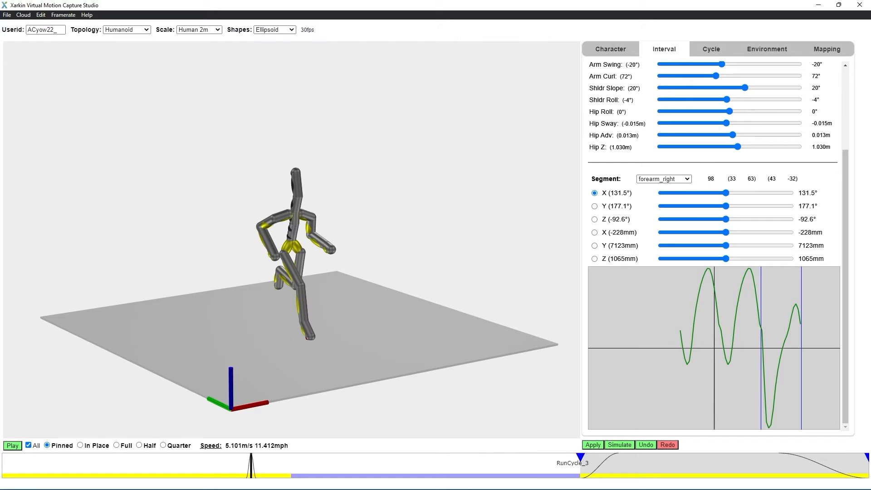
Set the selected interval to RunCycle_1 and place the time cursor inside it.
drag(580, 457, 3, 457)
drag(251, 462, 106, 463)
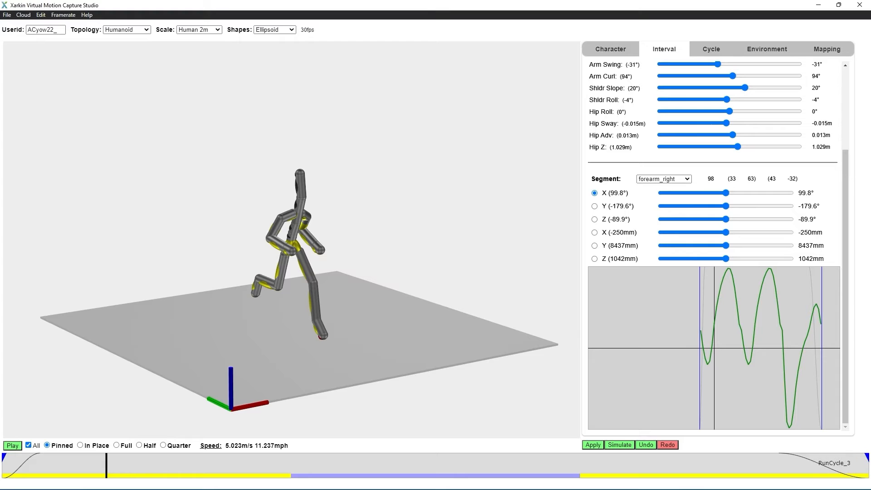
drag(866, 457, 291, 456)
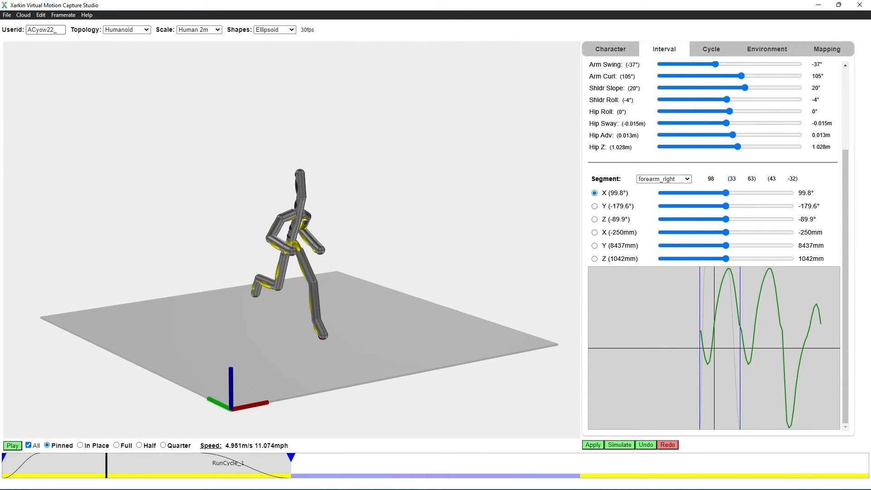
Add the arm_raise.xmogen focus element to the selected interval with 100% overlay, intensity 1, one repetition and variation 0.
click(7, 15)
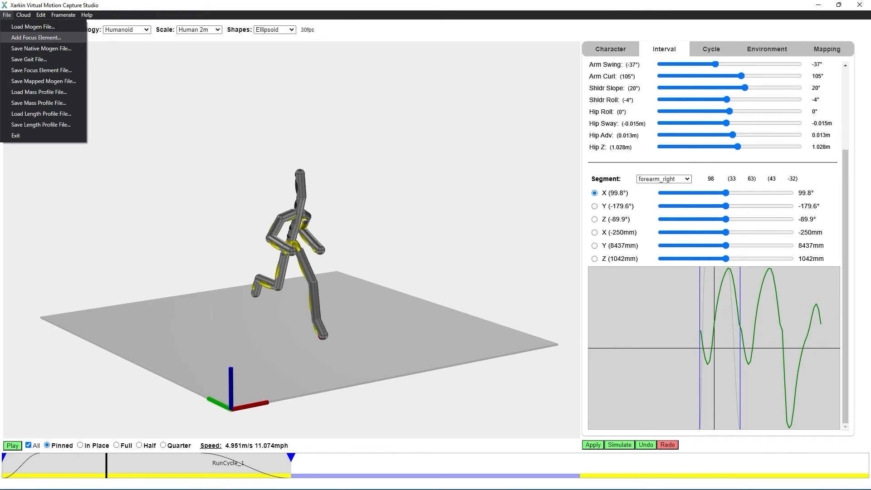
click(36, 37)
click(353, 121)
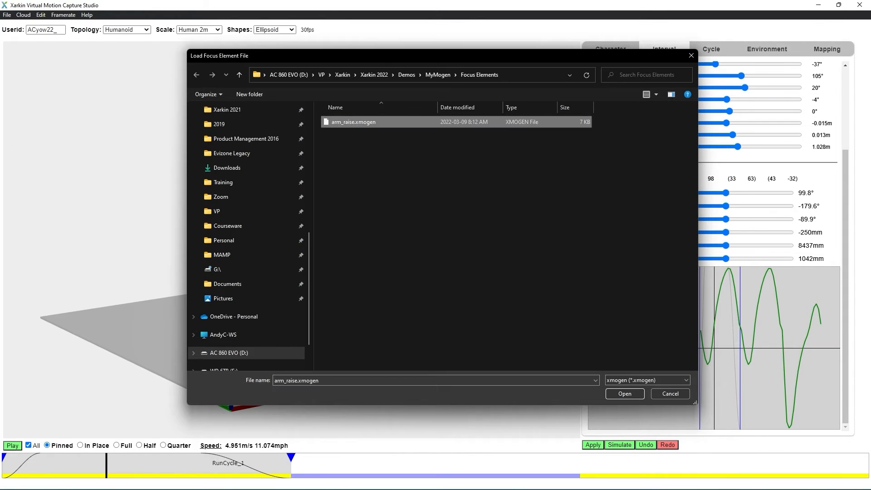
click(624, 393)
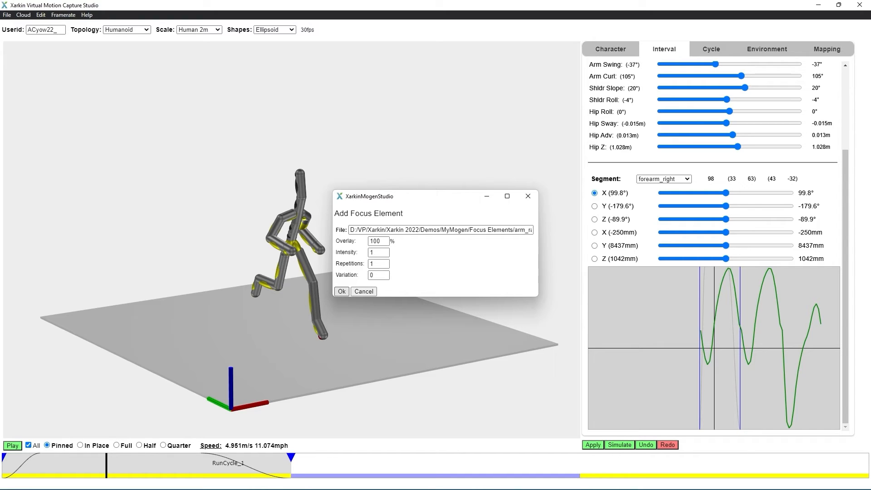
click(341, 291)
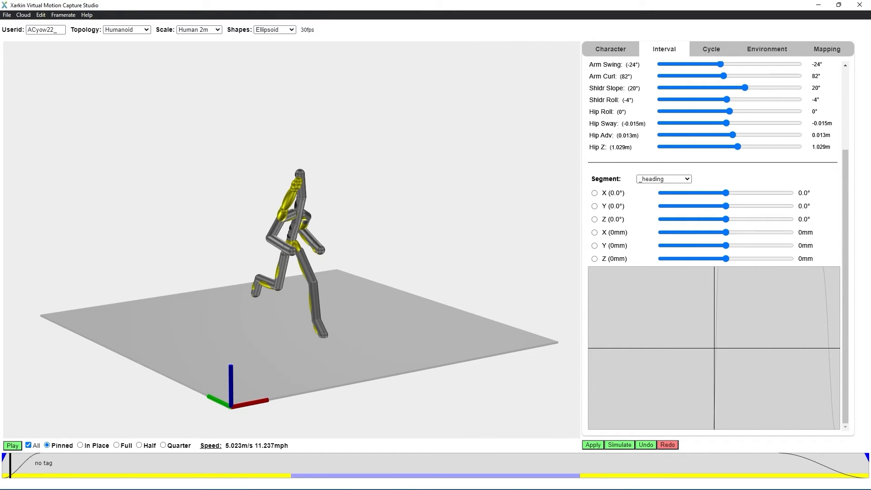
Play back the motion with the added arm raise and move the time cursor back into the first run cycle.
click(13, 445)
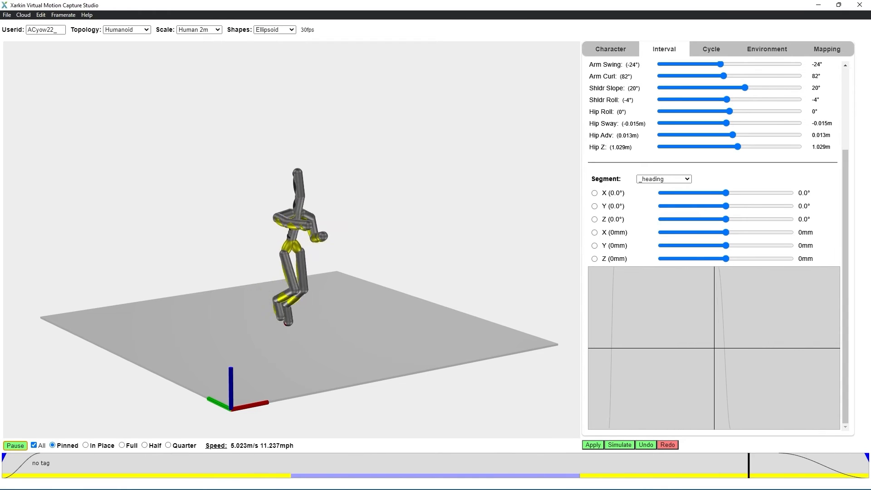
key(space)
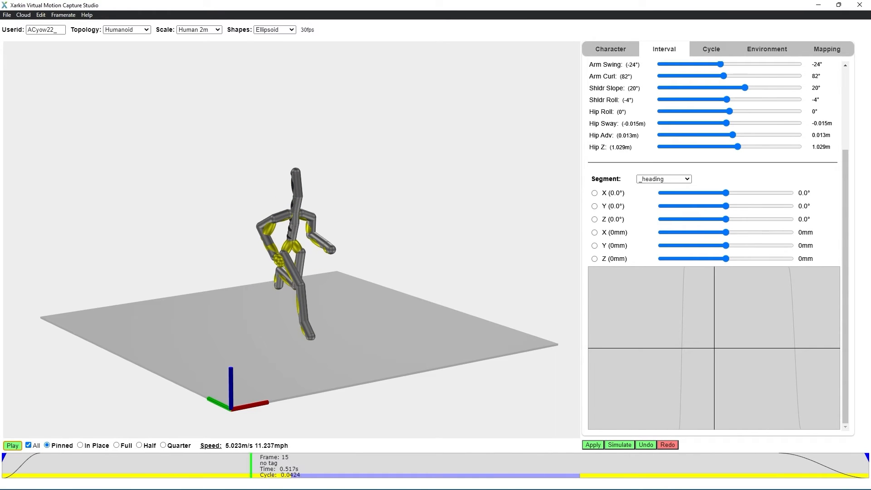
drag(251, 465, 138, 465)
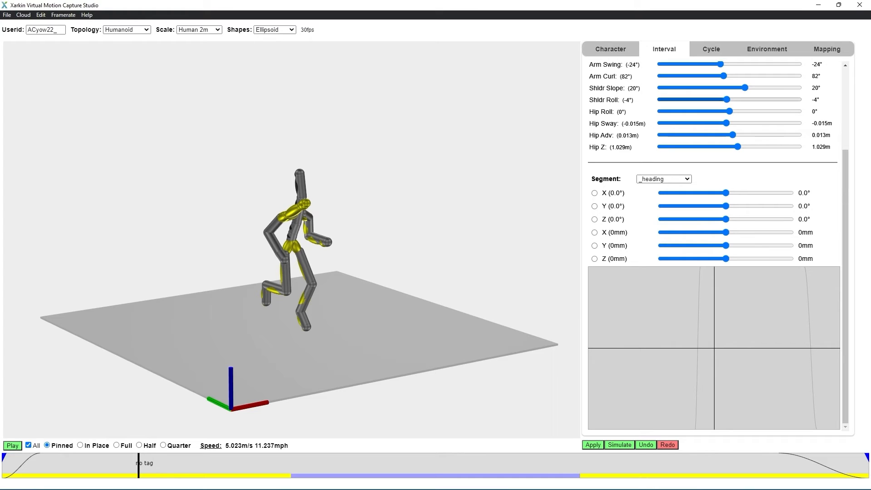
Refresh the OldAbe mapping to match the arm raise and check it in playback.
click(827, 49)
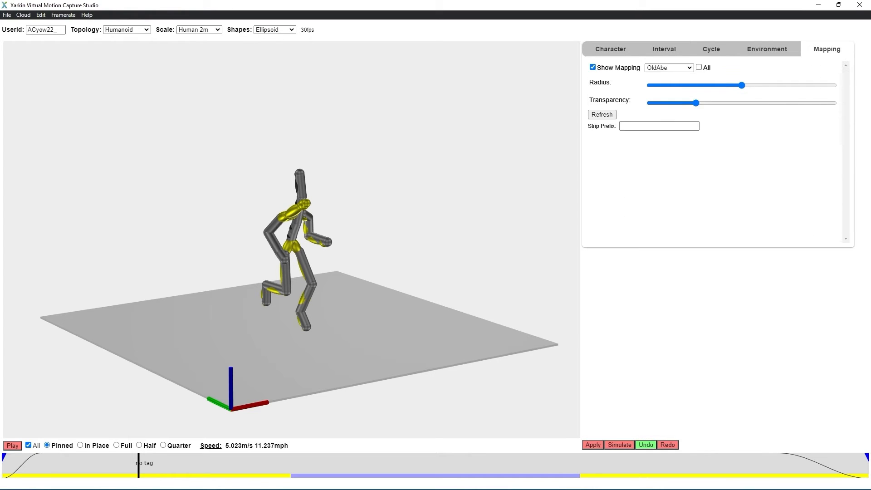
click(601, 115)
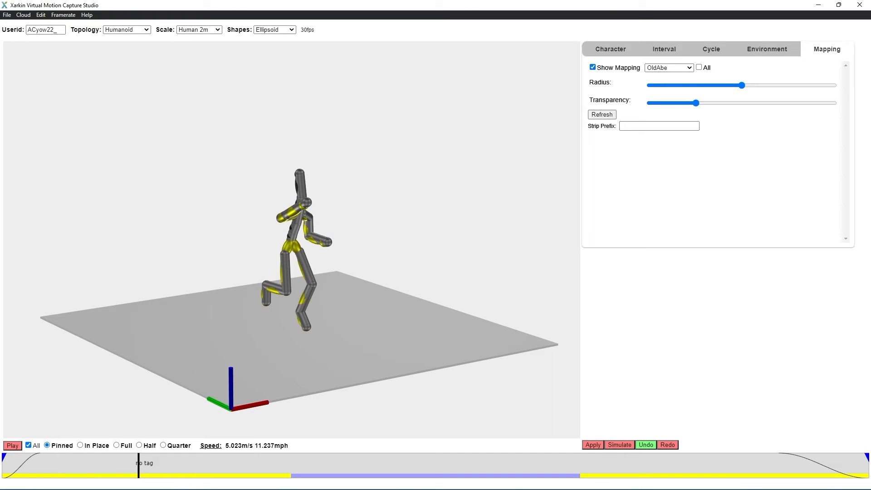
click(663, 49)
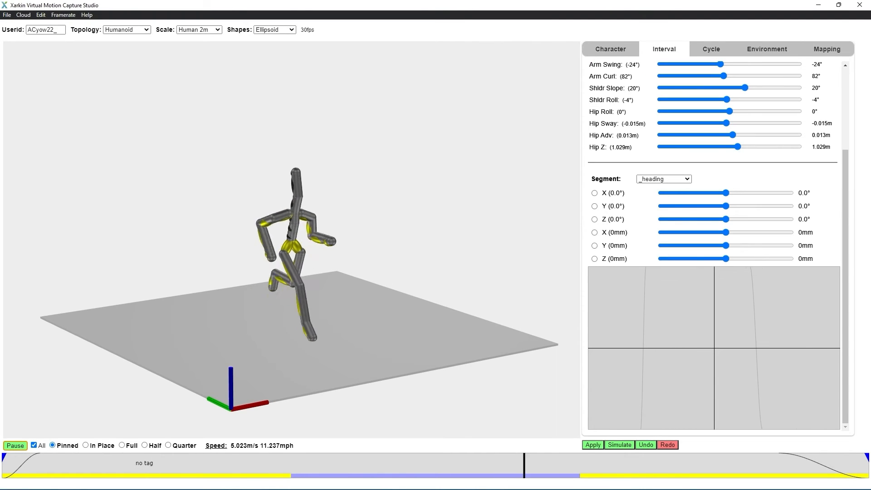
key(space)
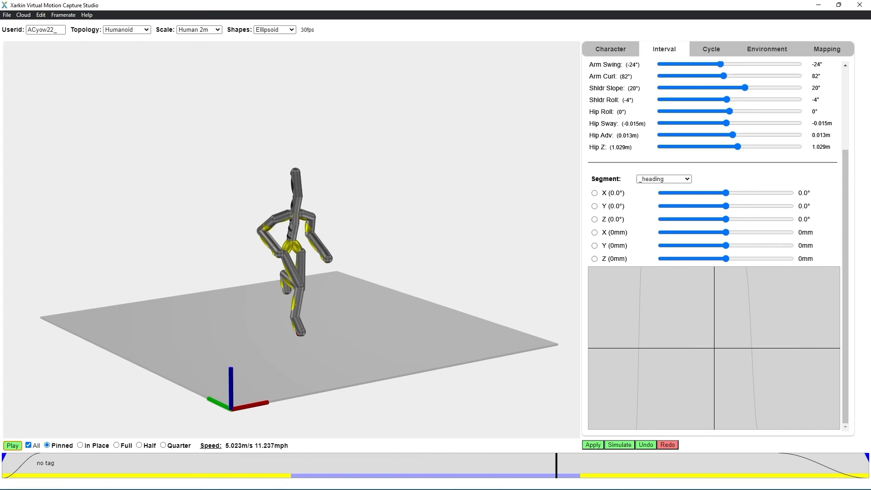
Save the mapped mogen file over basicRun2.xmogen in the MyMogen\Abe\newer folder.
click(7, 15)
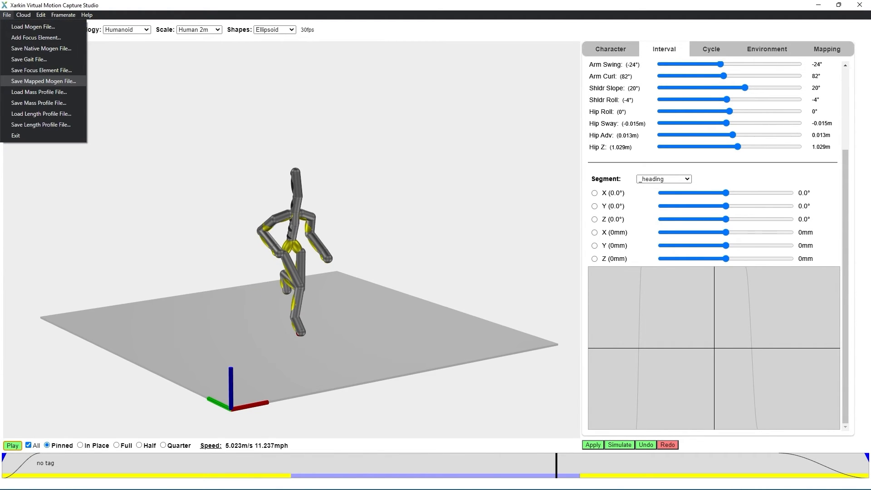
click(43, 81)
click(377, 122)
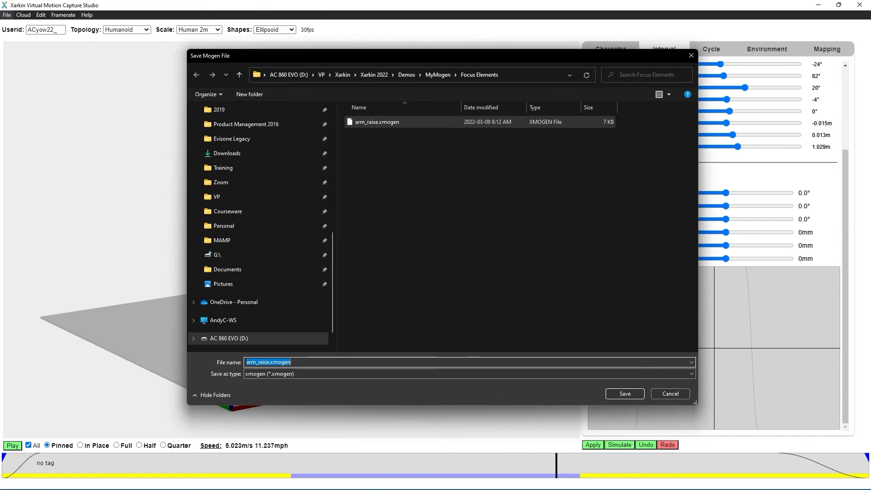
text(2)
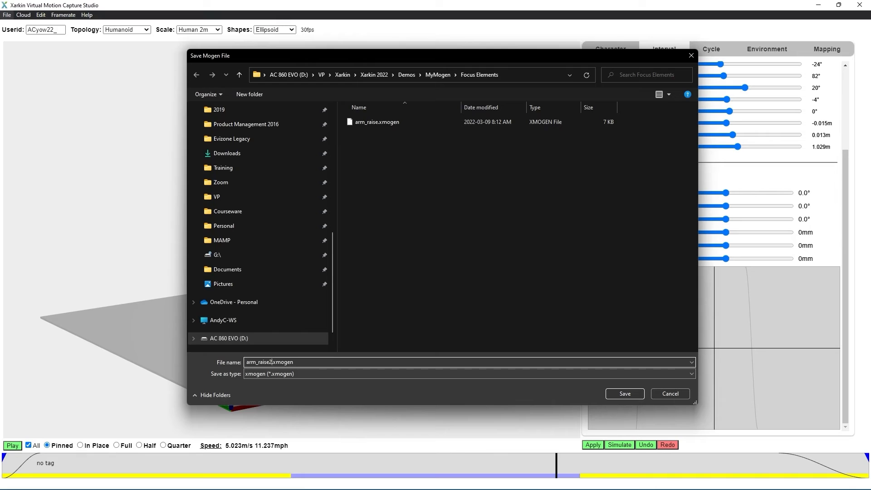
key(BackSpace)
click(438, 74)
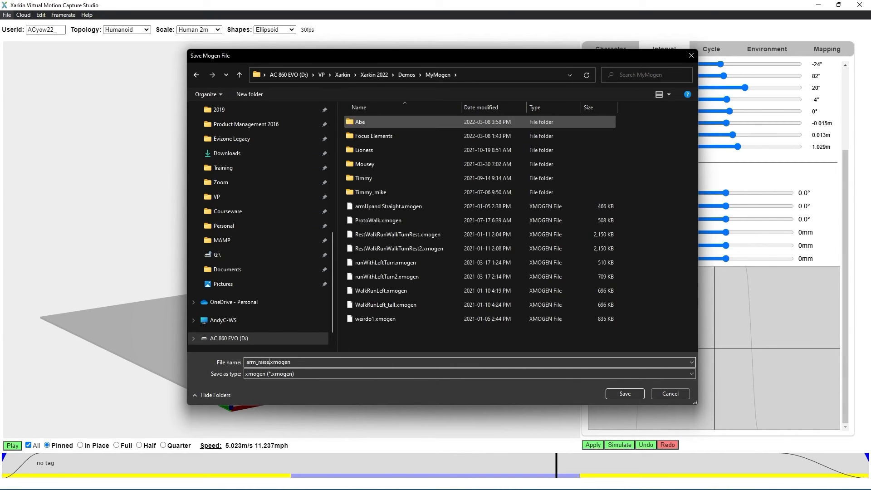
double_click(363, 121)
double_click(362, 122)
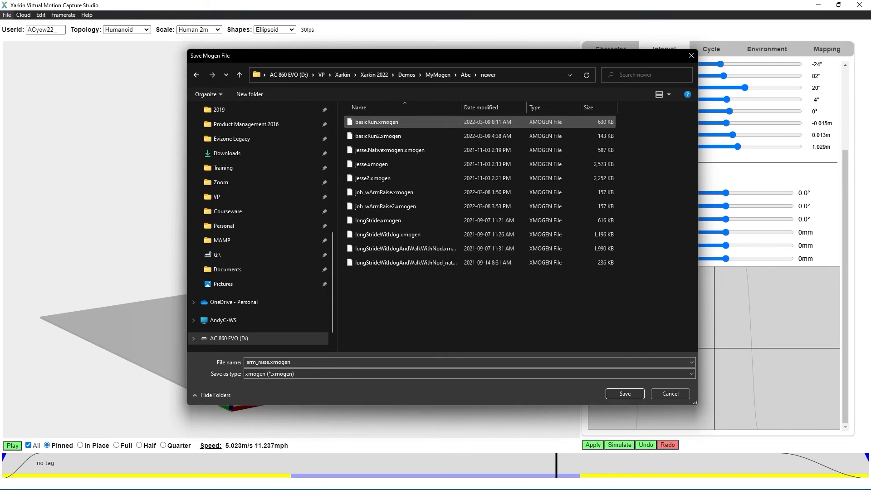
click(372, 122)
click(374, 136)
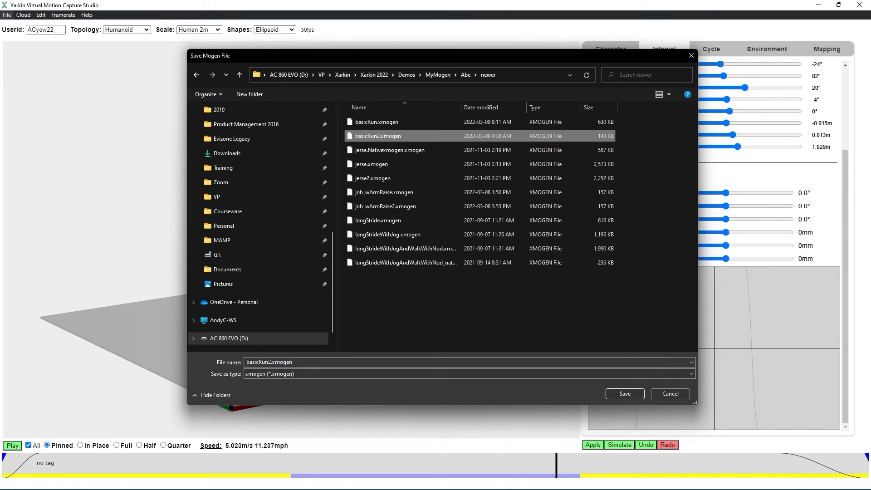
click(624, 393)
click(462, 251)
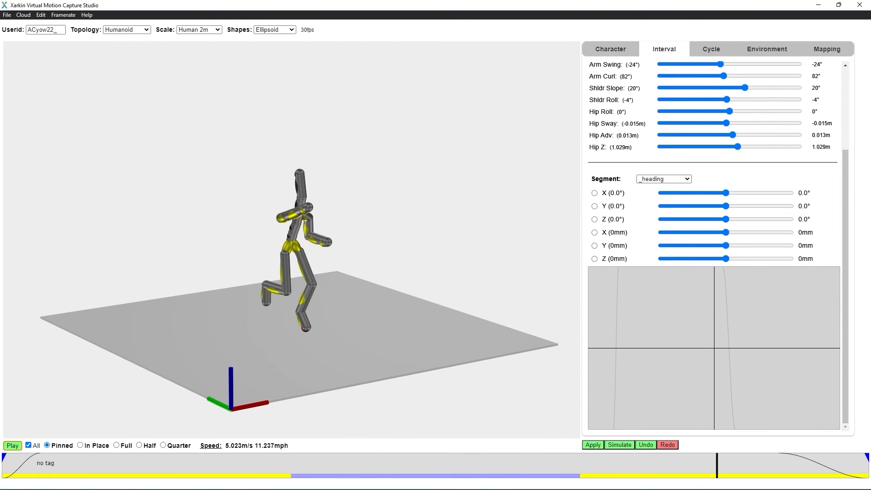
Switch to Blender and import basicRun2.xmogen from MyMogen\Abe\newer onto the armature with the Xarkin Editor Import.
click(818, 5)
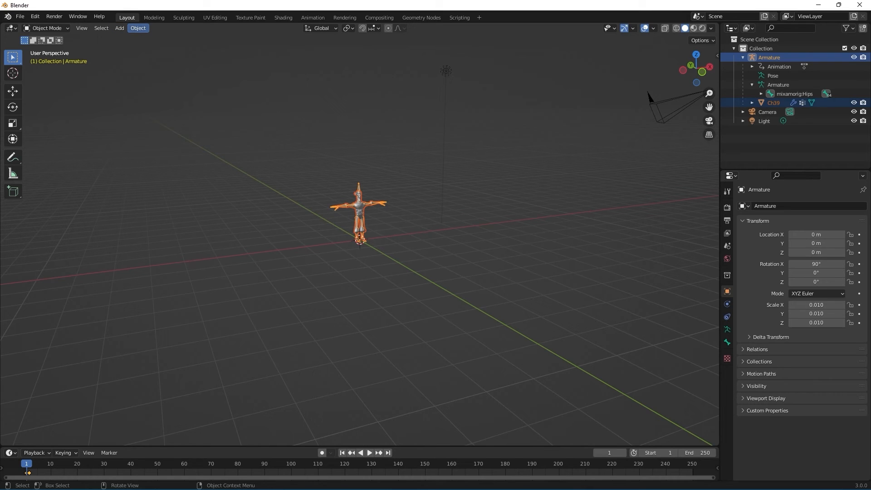
click(138, 28)
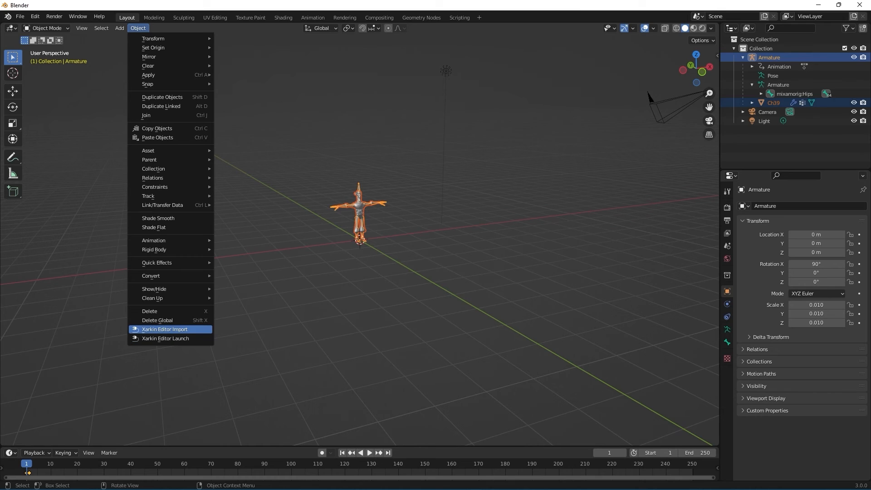
click(164, 329)
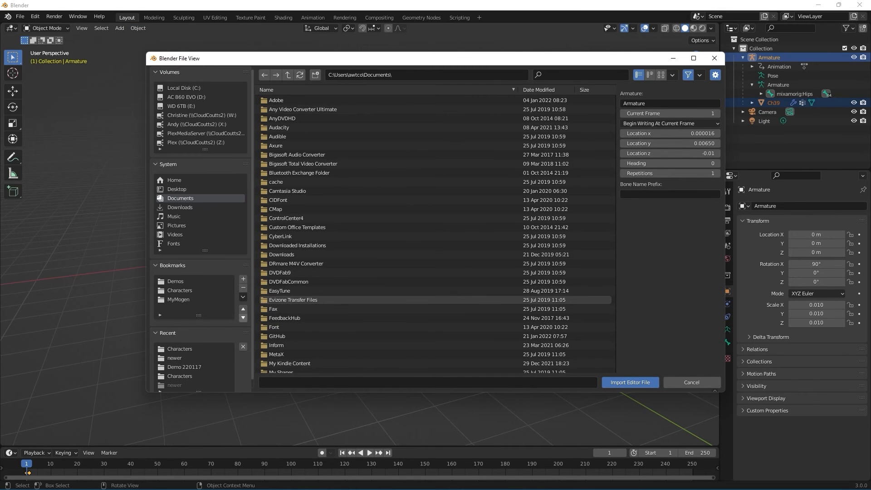
click(178, 299)
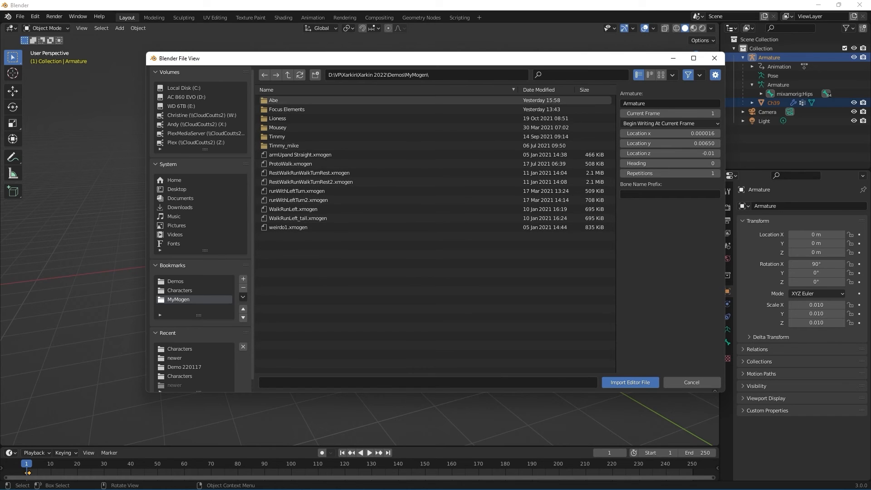
double_click(273, 100)
double_click(272, 100)
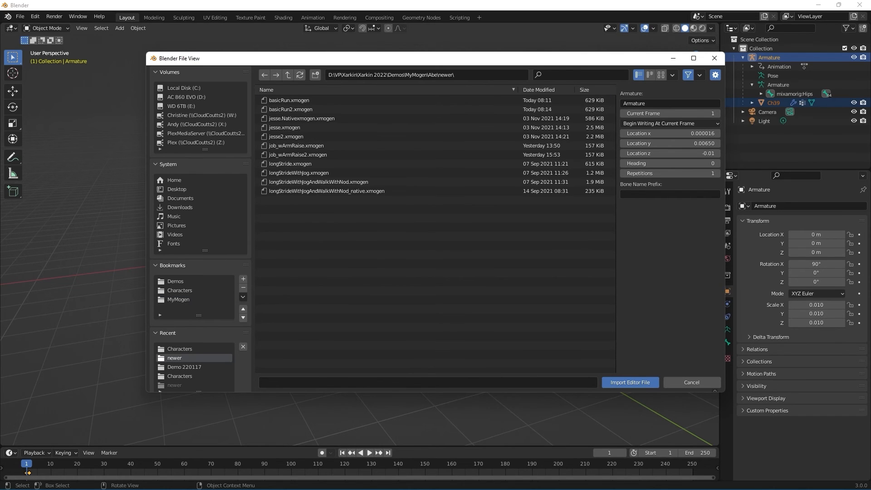
click(290, 110)
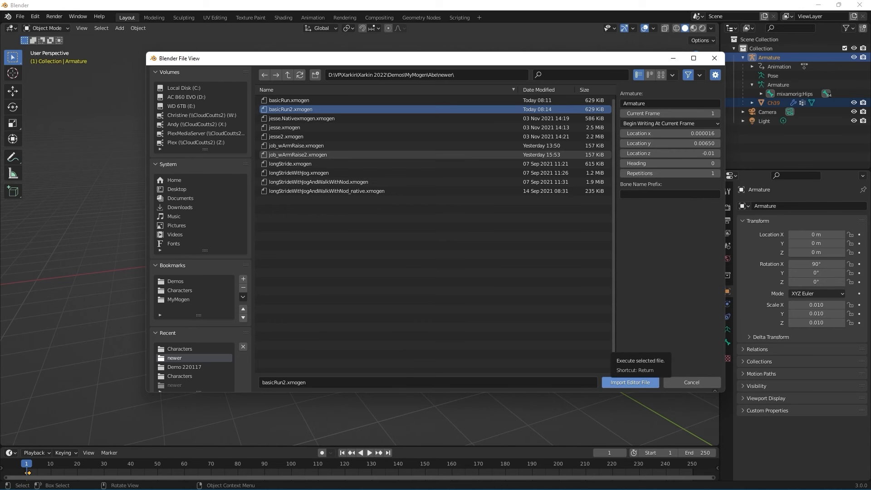
click(630, 383)
Hide the armature in the viewport and play back the imported run on the character mesh.
drag(387, 305, 406, 311)
middle_drag(403, 308, 438, 306)
drag(329, 162, 405, 270)
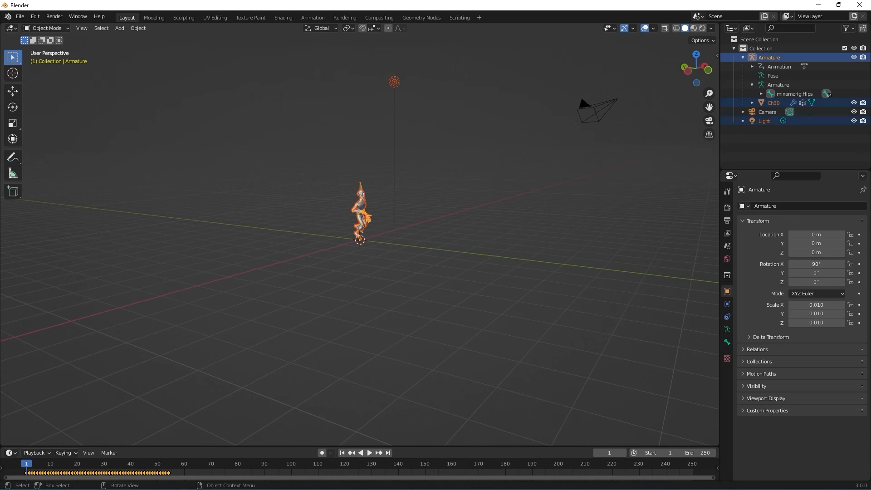
click(853, 58)
click(476, 227)
scroll(454, 236, down, 1)
scroll(453, 236, up, 2)
middle_drag(454, 236, 425, 235)
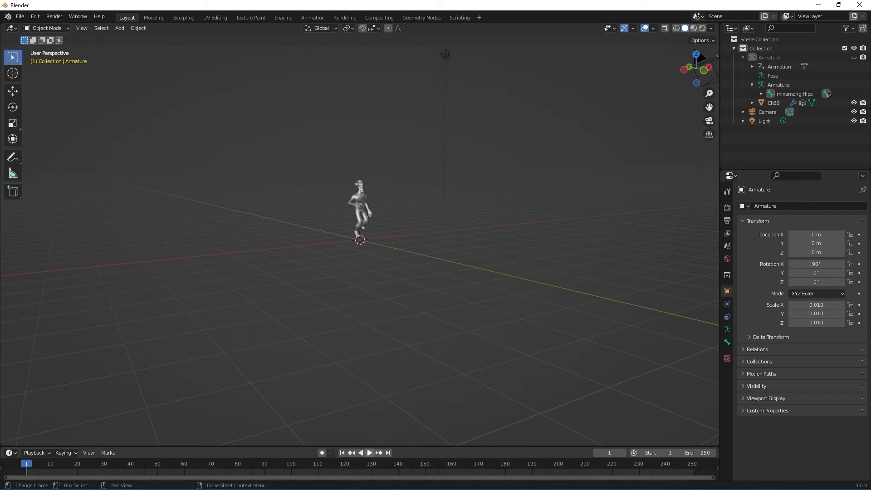
click(369, 452)
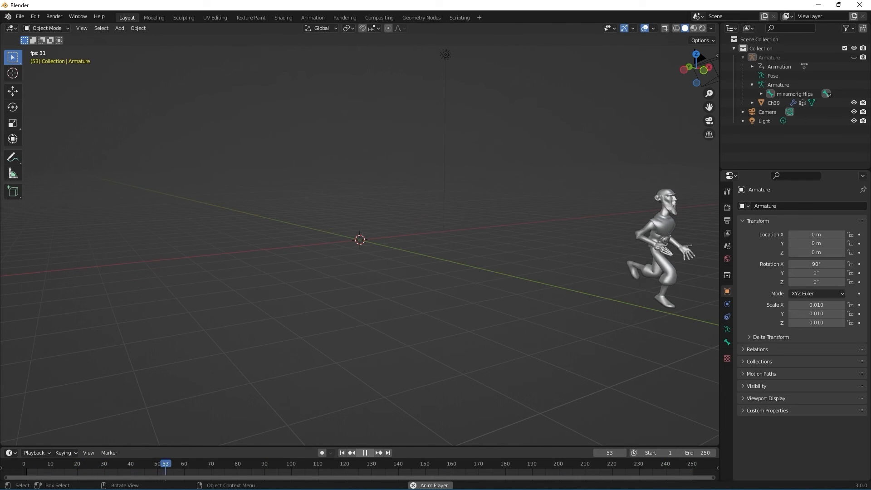
key(space)
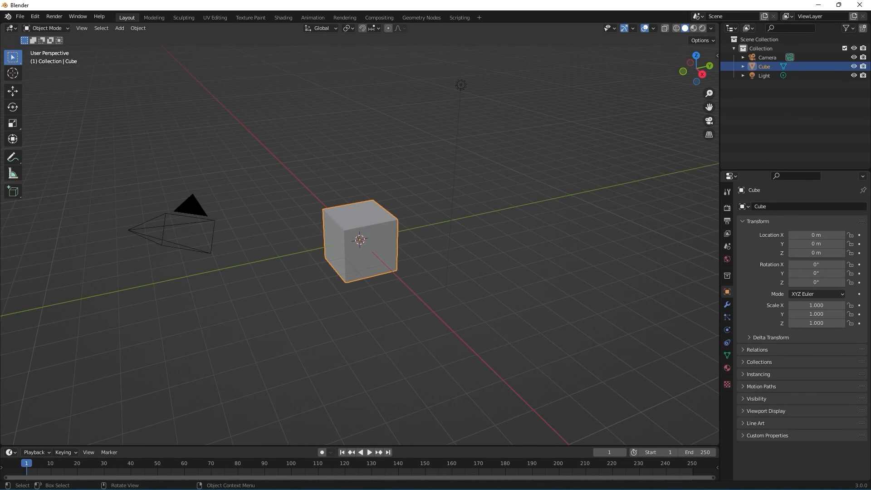
Delete the default cube, then import Timmy.fbx from the Characters folder and select the imported character.
key(Delete)
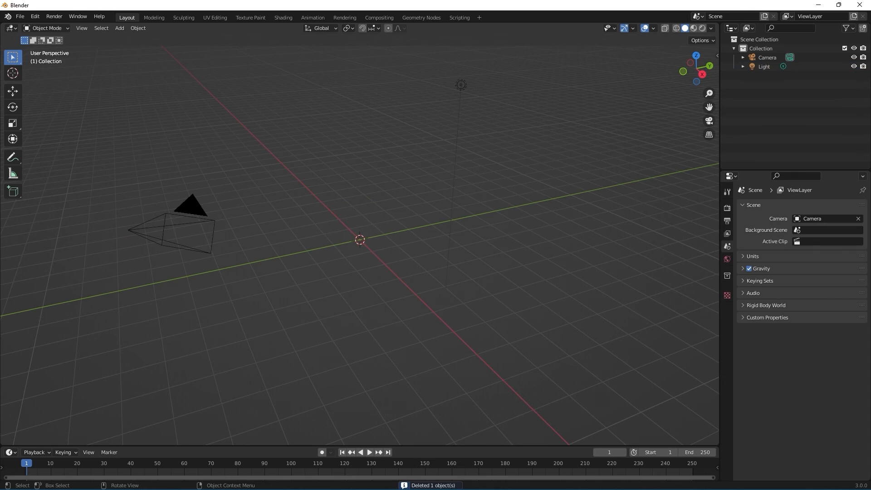
click(20, 17)
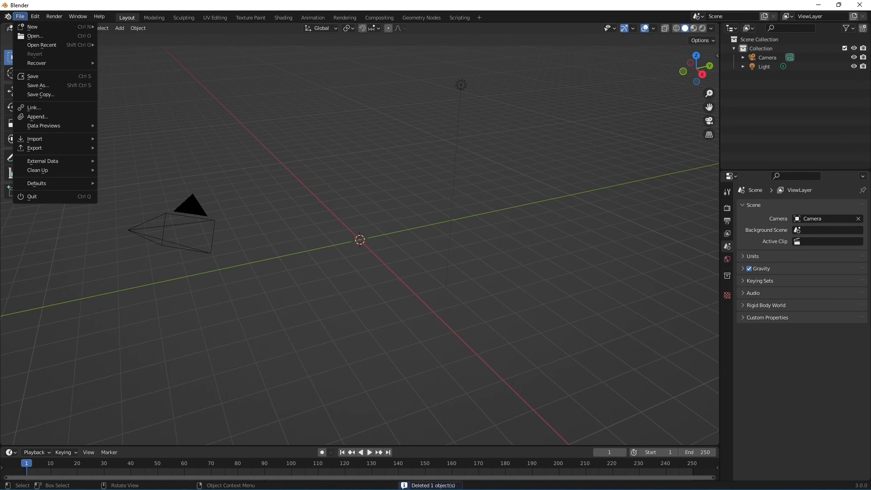
mouse_move(54, 139)
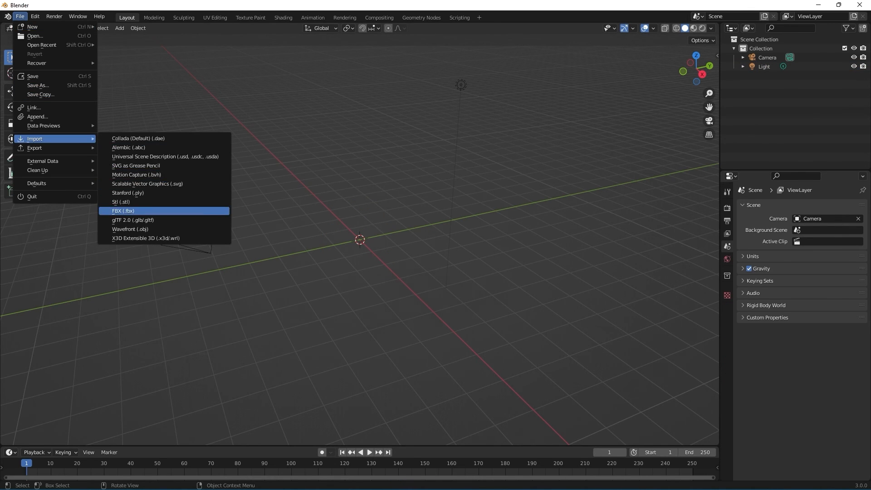
click(127, 210)
click(179, 311)
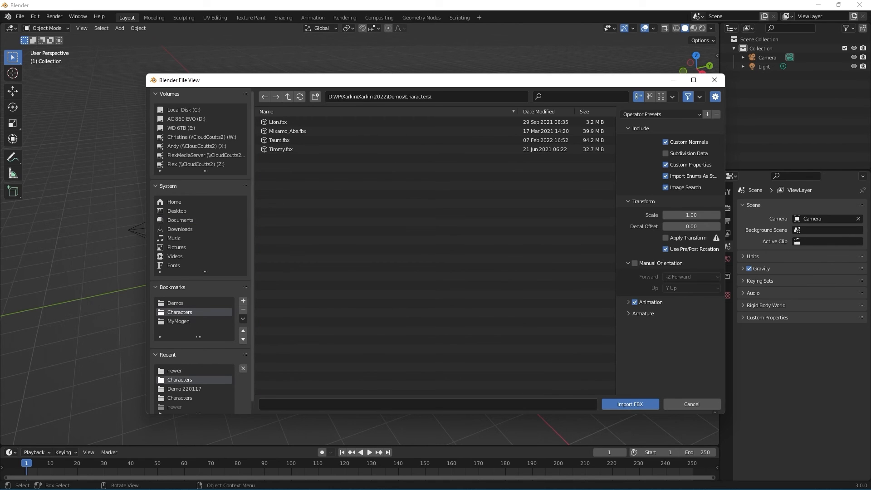
click(280, 149)
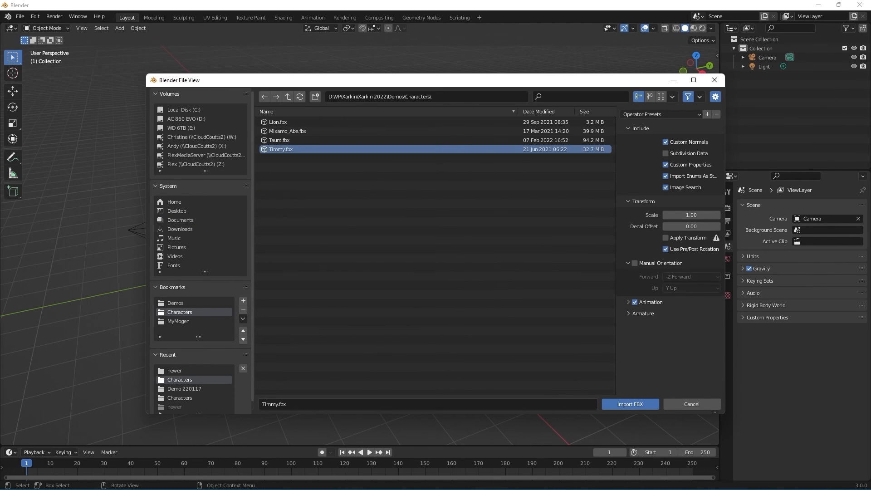
click(630, 403)
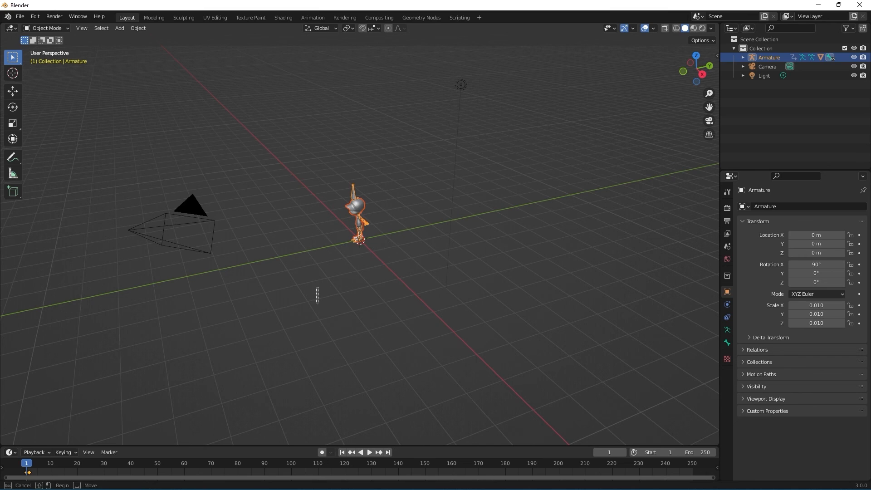
middle_drag(282, 200, 385, 190)
drag(303, 156, 417, 284)
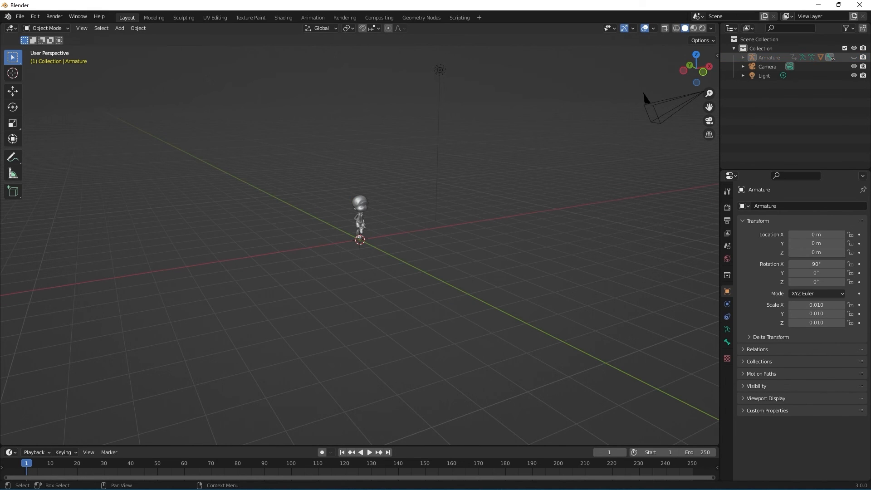
Play back the Timmy character's run animation and check it from the front.
scroll(359, 234, up, 5)
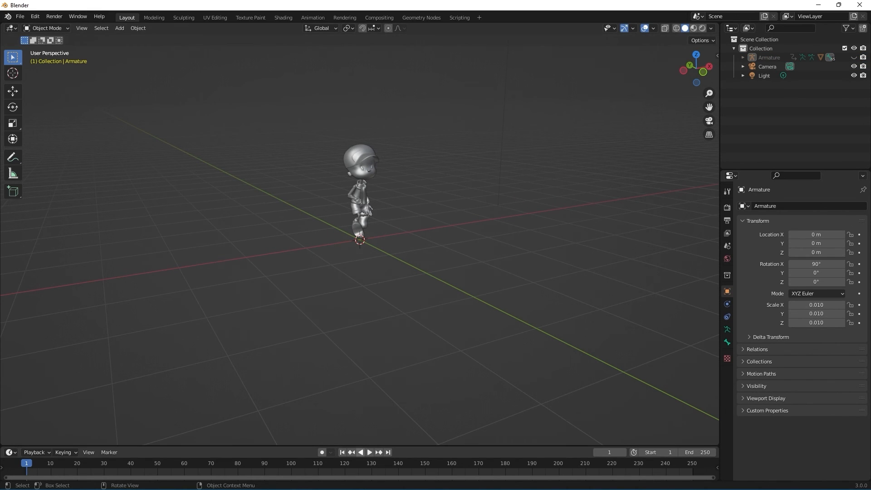
key(space)
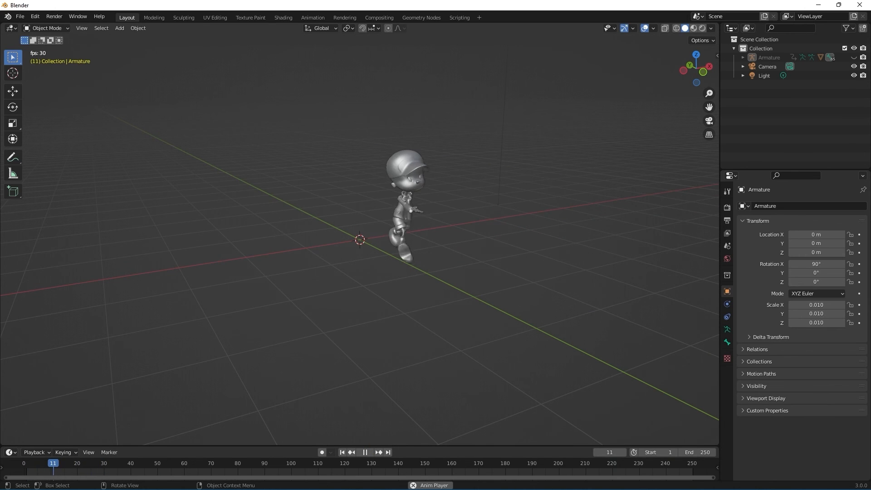
middle_drag(359, 240, 338, 232)
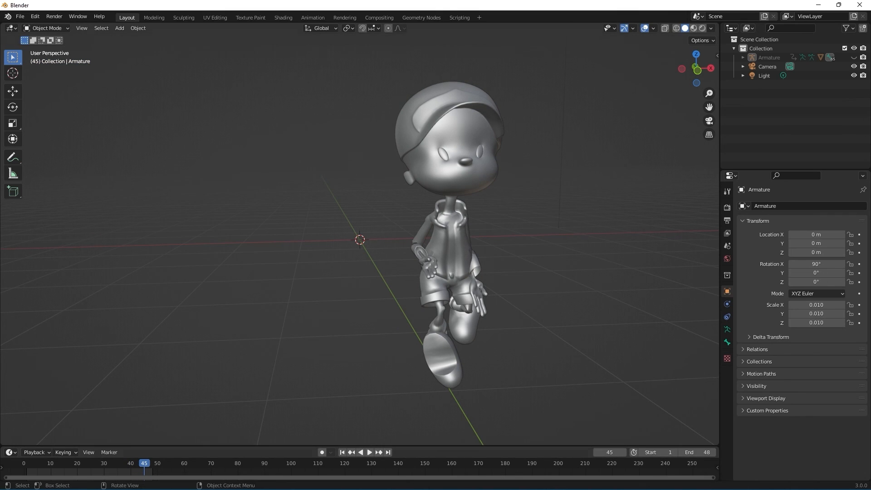
key(space)
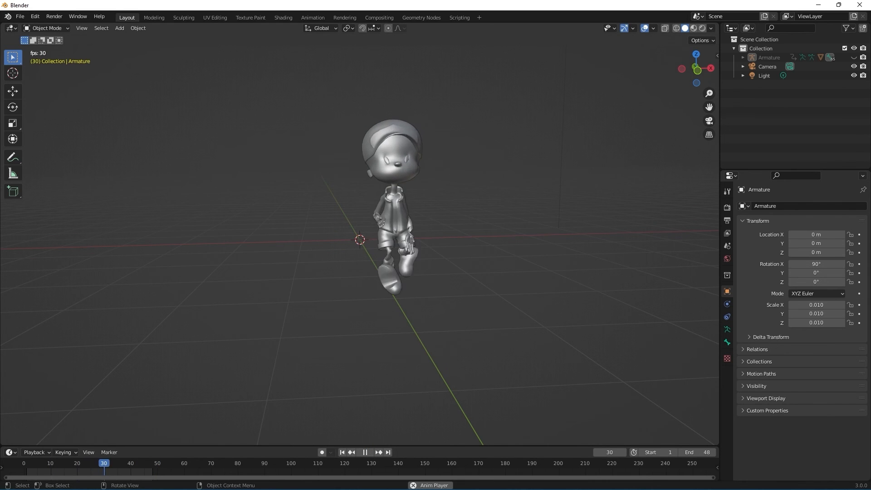